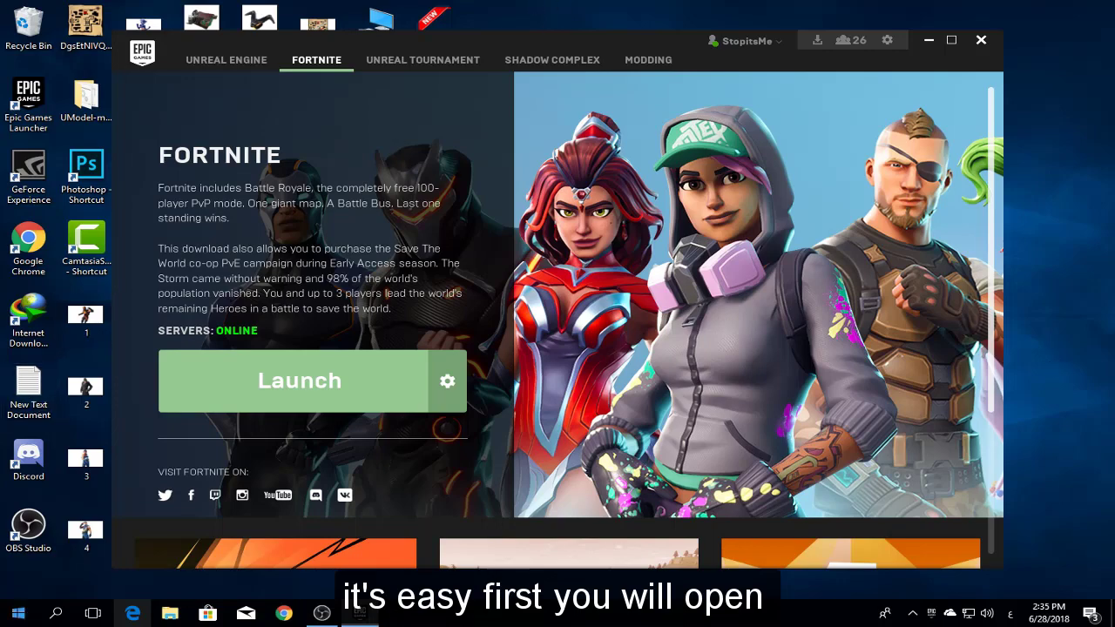
Open the Windows Start menu to get to This PC
left_click(18, 613)
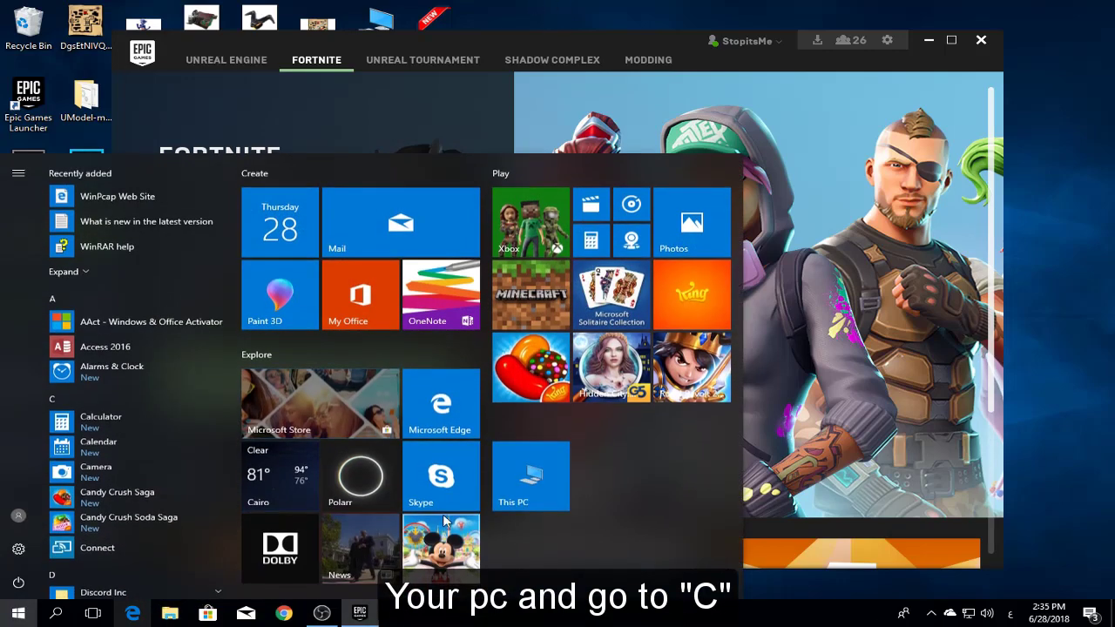
Browse to C:\Program Files\Epic Games and select its Epic Games and Fortnite folders
left_click(550, 474)
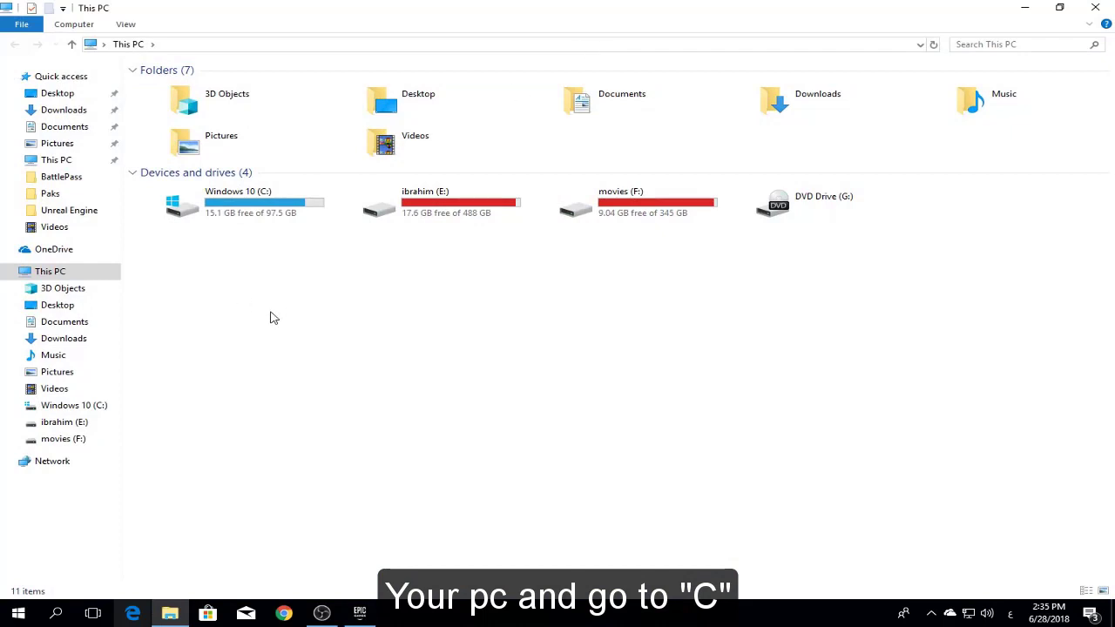
double_click(262, 218)
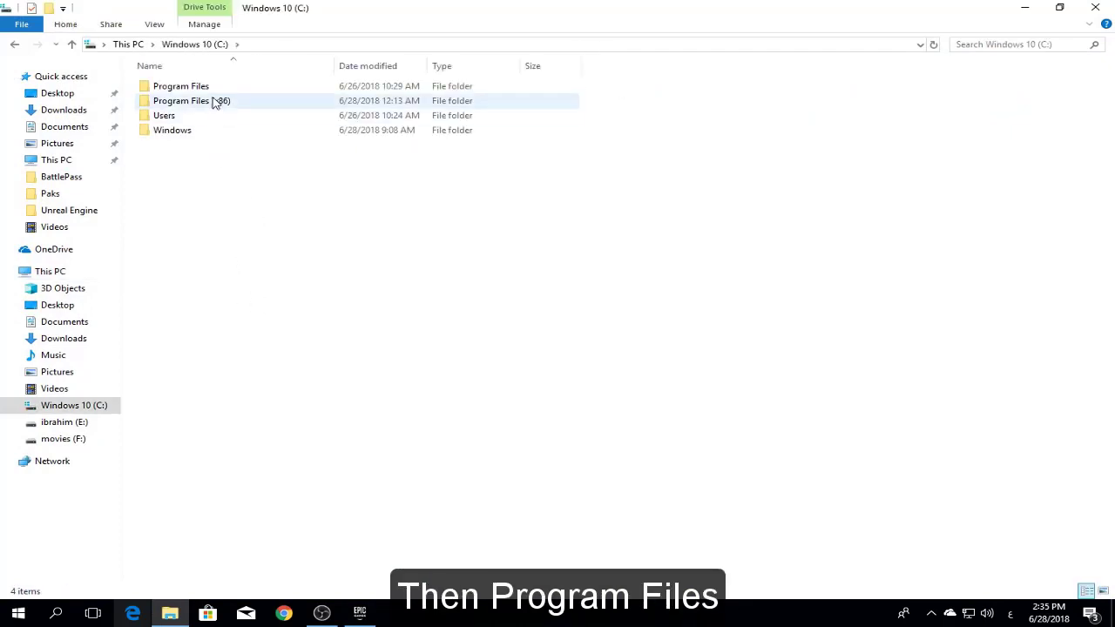
double_click(209, 91)
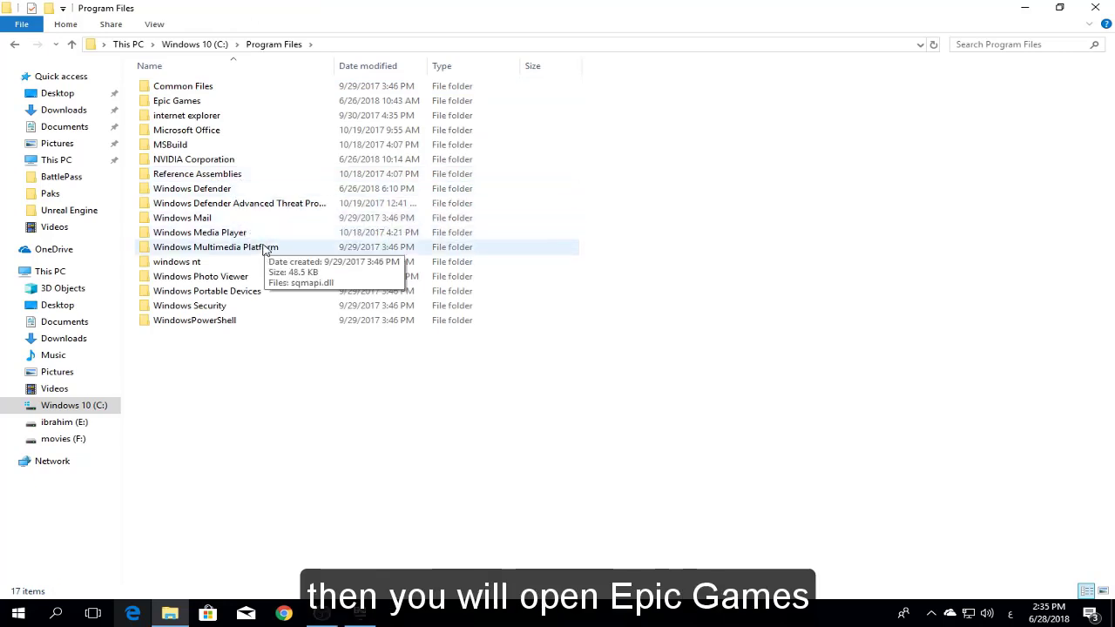
double_click(202, 101)
left_click_drag(236, 172, 181, 90)
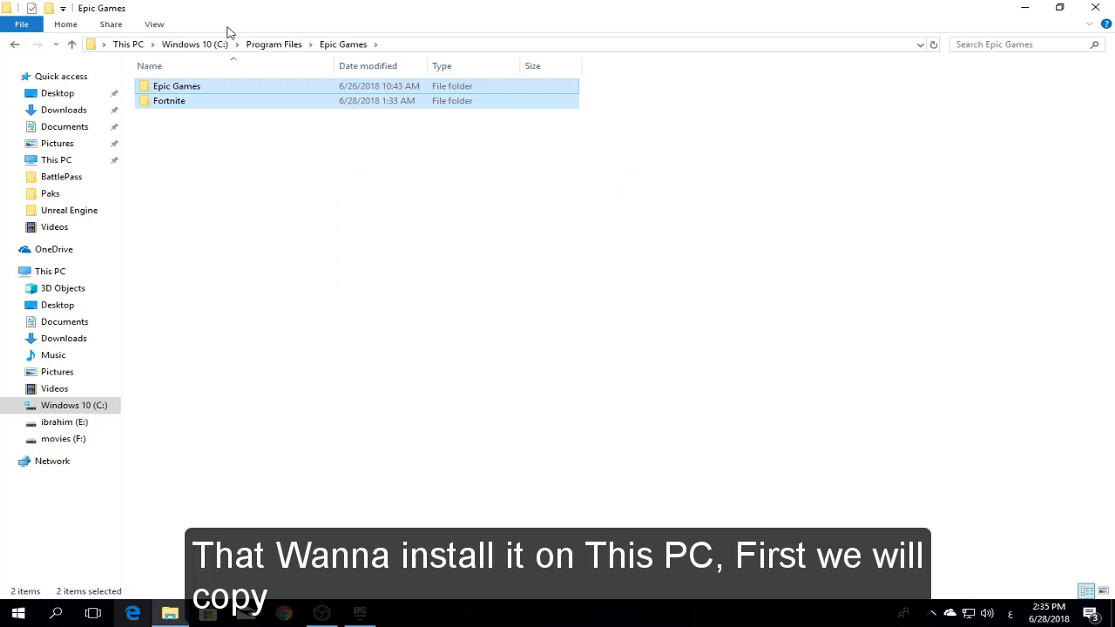
Cut the Epic Games and Fortnite folders and go back to the Windows 10 (C:) drive
right_click(235, 106)
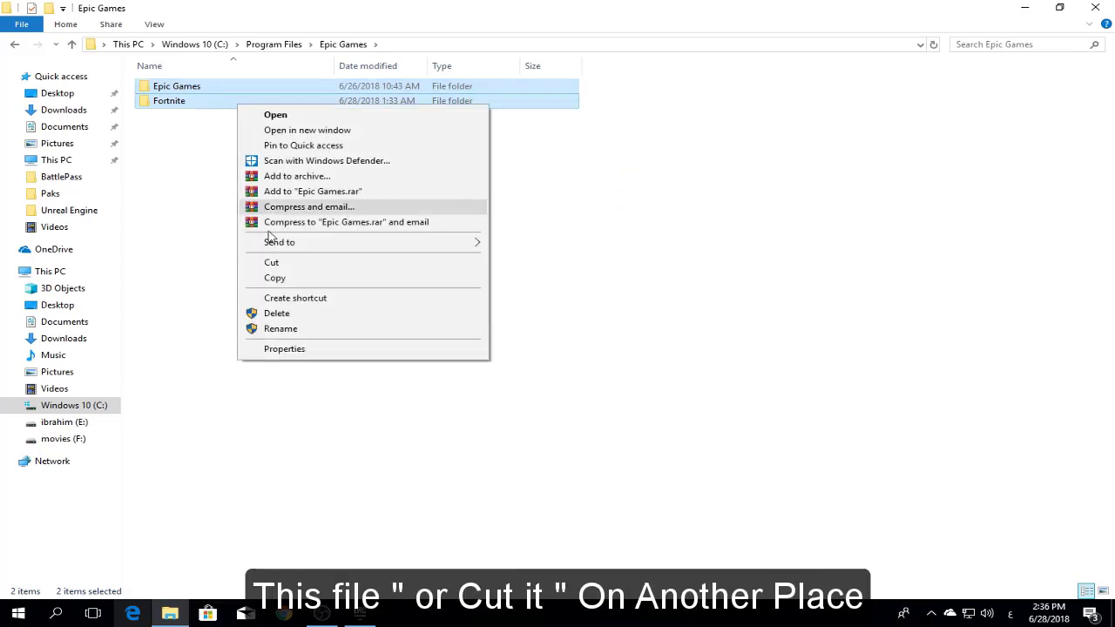
left_click(273, 263)
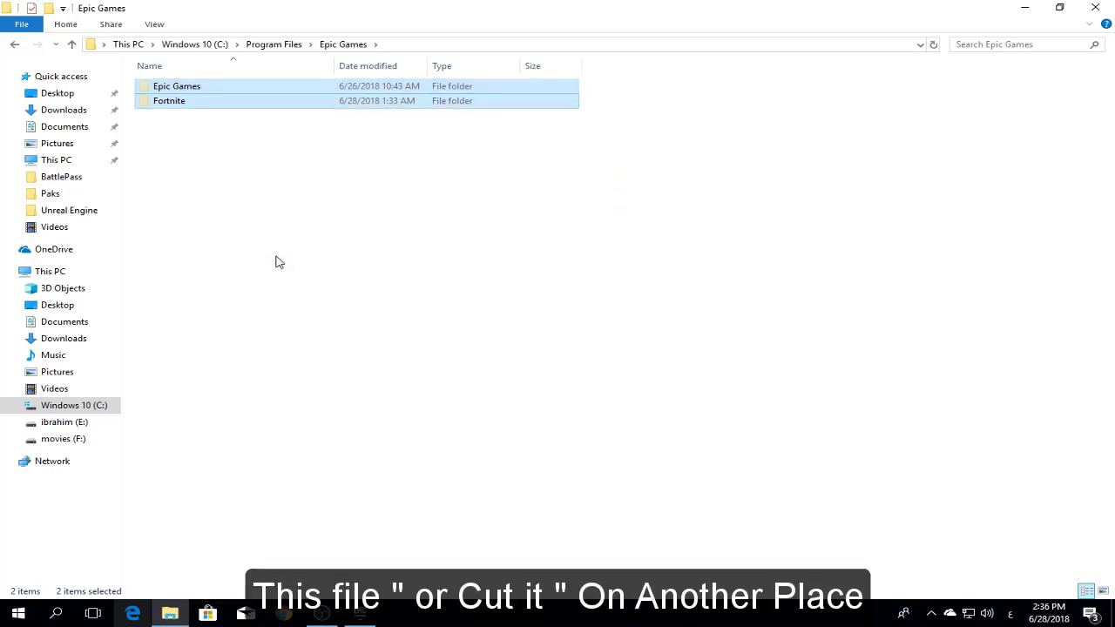
key("super")
left_click(287, 248)
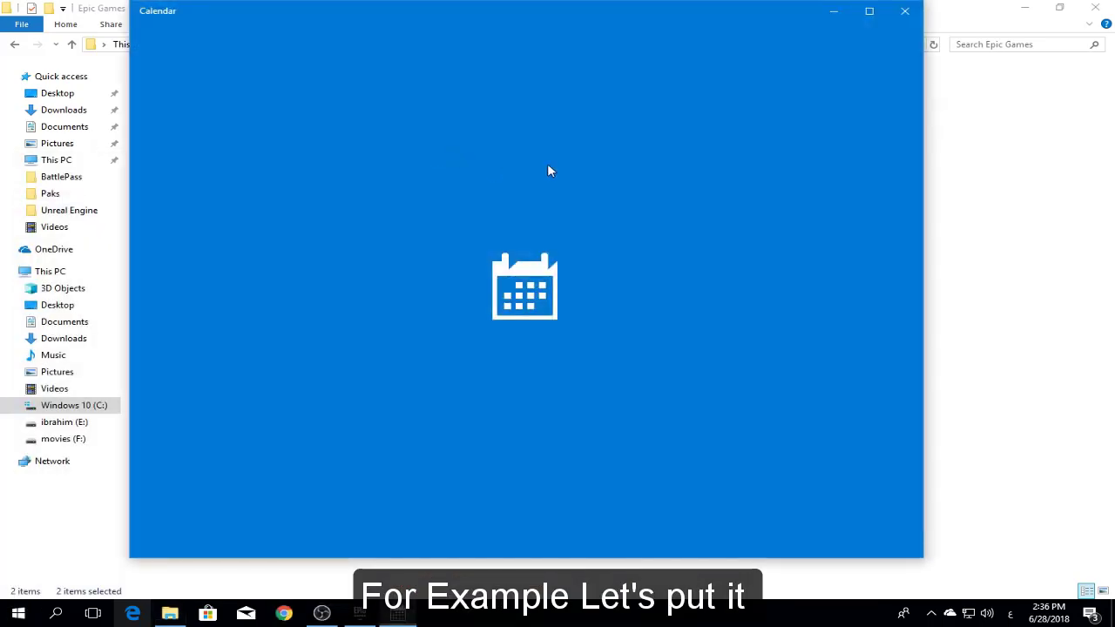
left_click(905, 10)
left_click(405, 310)
key("alt+Up")
key("alt+Up")
key("alt+Up")
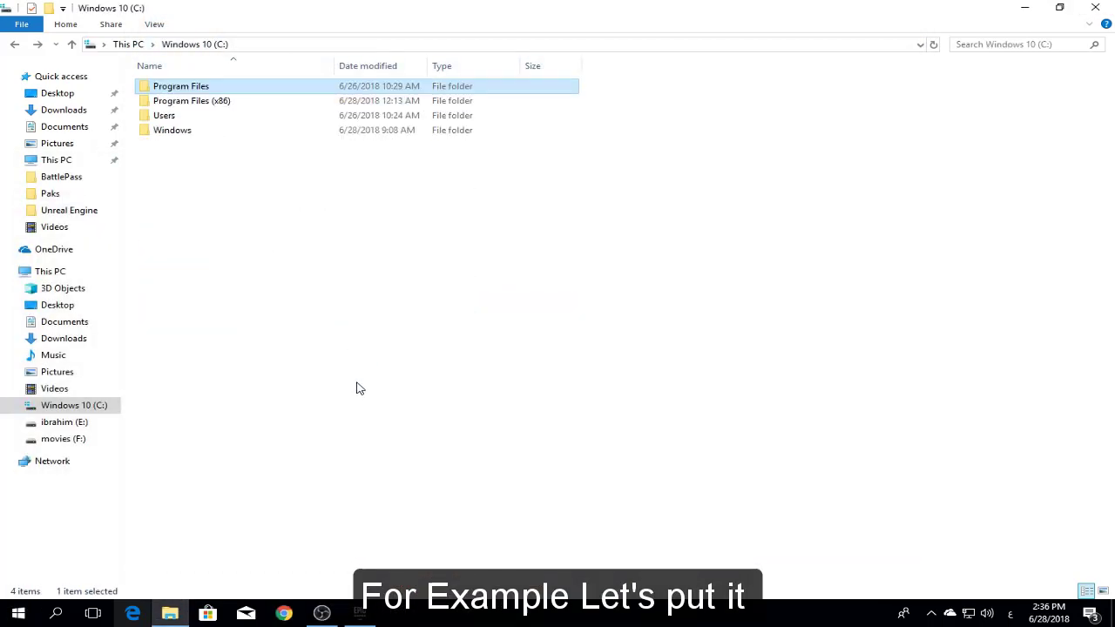
double_click(269, 214)
Create a folder named files on C:, paste both folders into it, and close Explorer
right_click(294, 305)
mouse_move(373, 450)
left_click(484, 452)
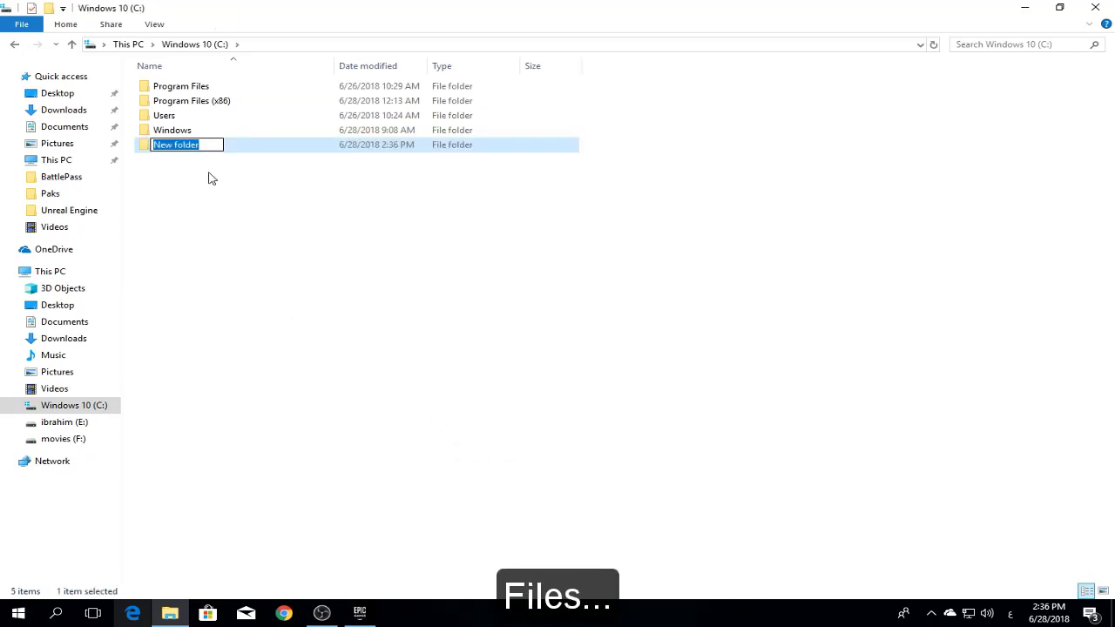
type("P")
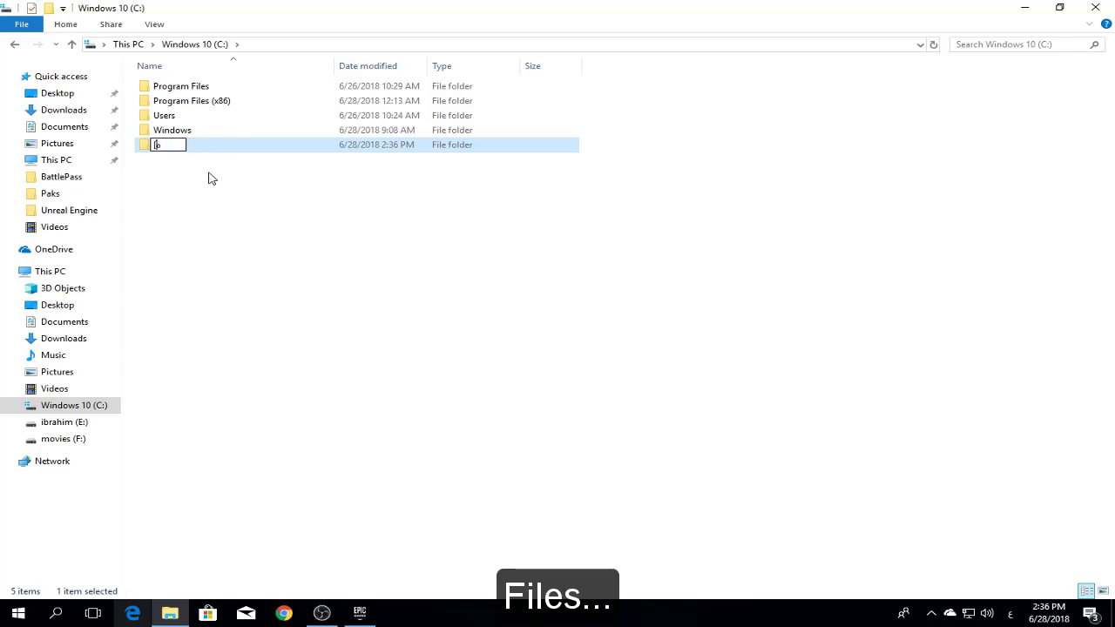
type("files")
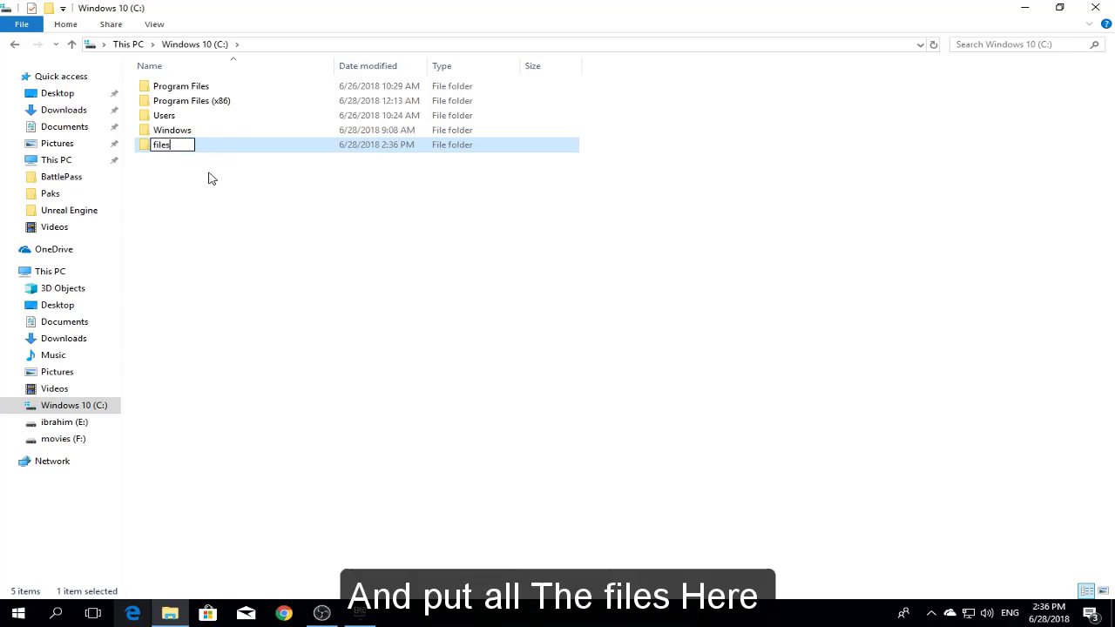
key("Return")
key("Return")
key("ctrl+v")
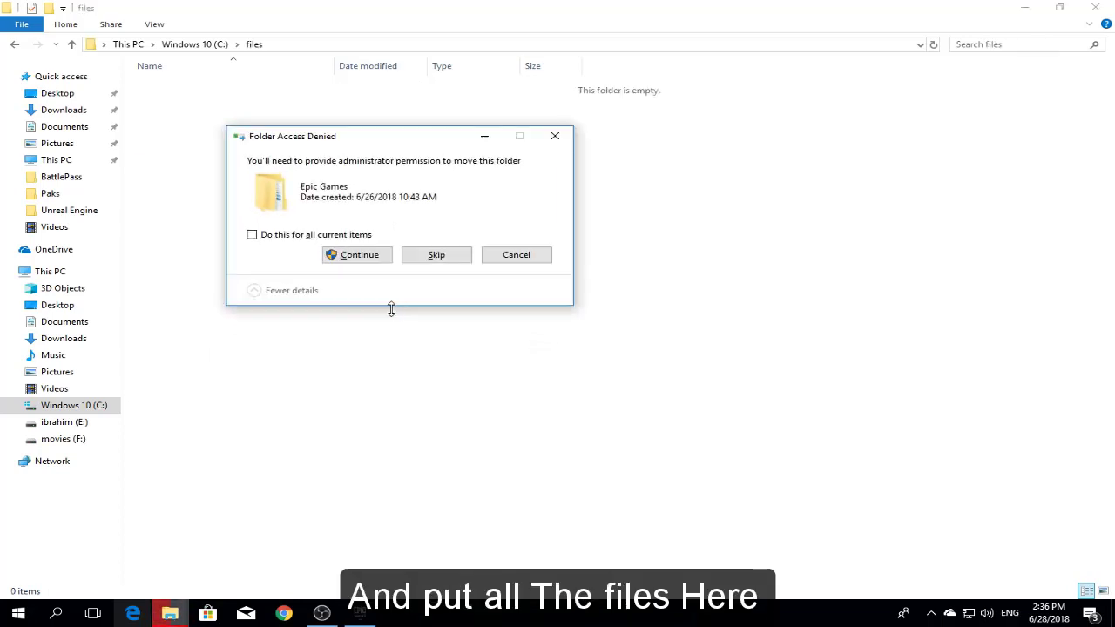
left_click(380, 262)
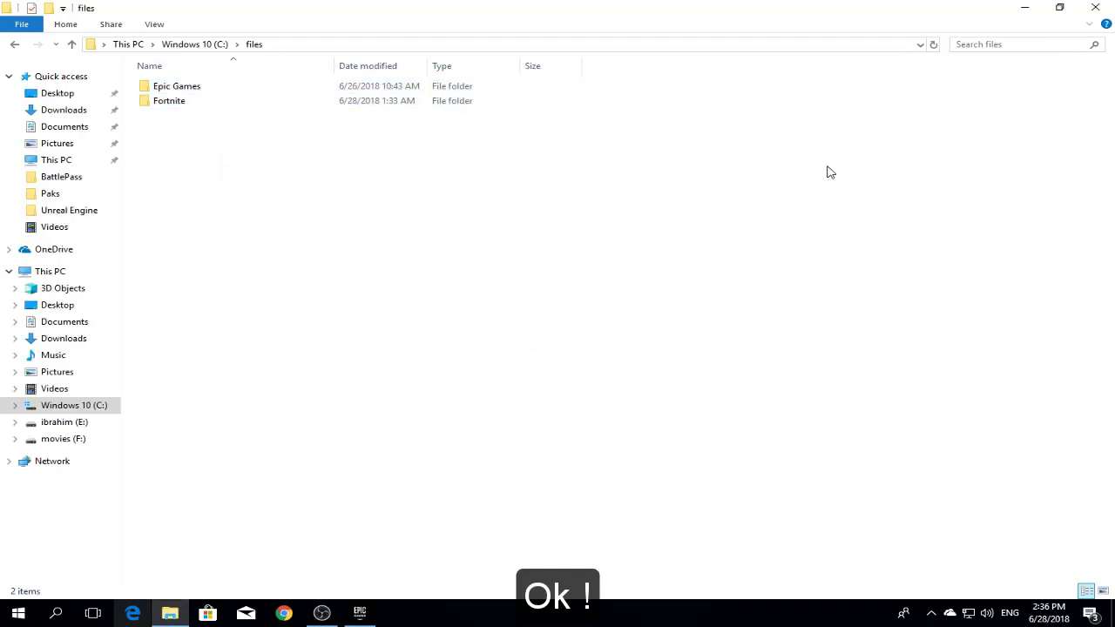
left_click(1094, 7)
Close the old Epic Games Launcher and delete its desktop shortcut
left_click(980, 40)
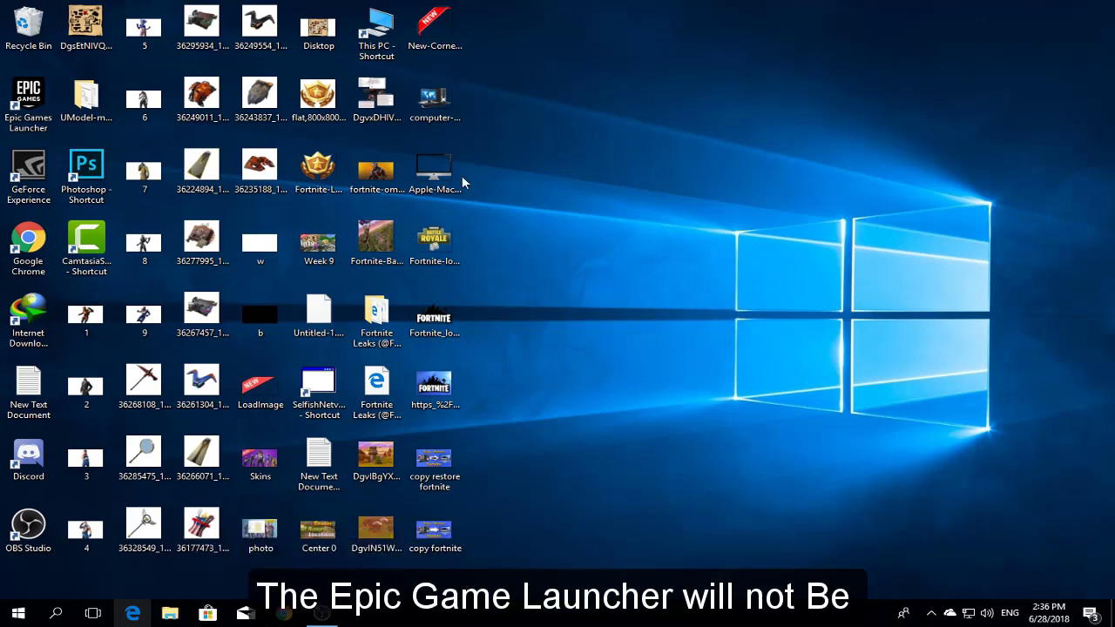
left_click(27, 100)
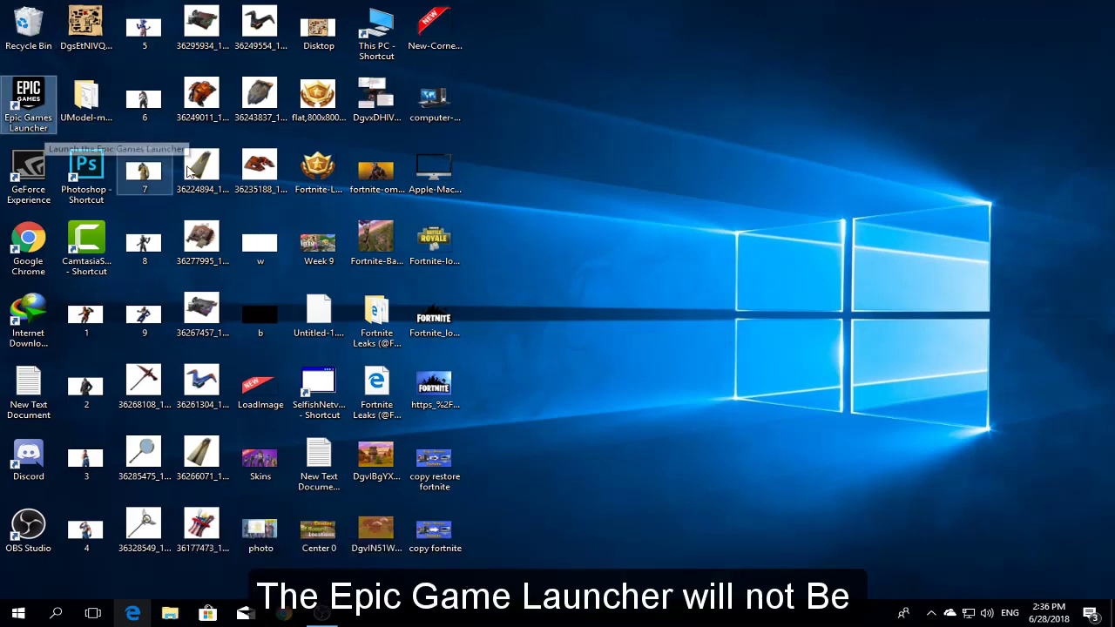
key("Delete")
key("Return")
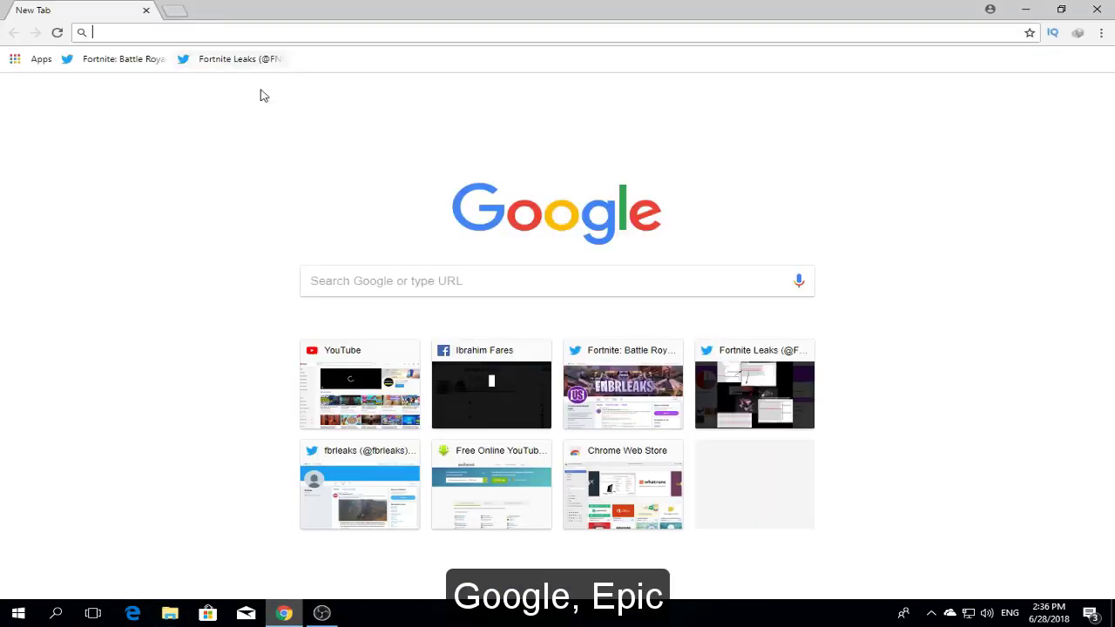
Search the web for 'epic games' in Chrome
type("g")
key("Return")
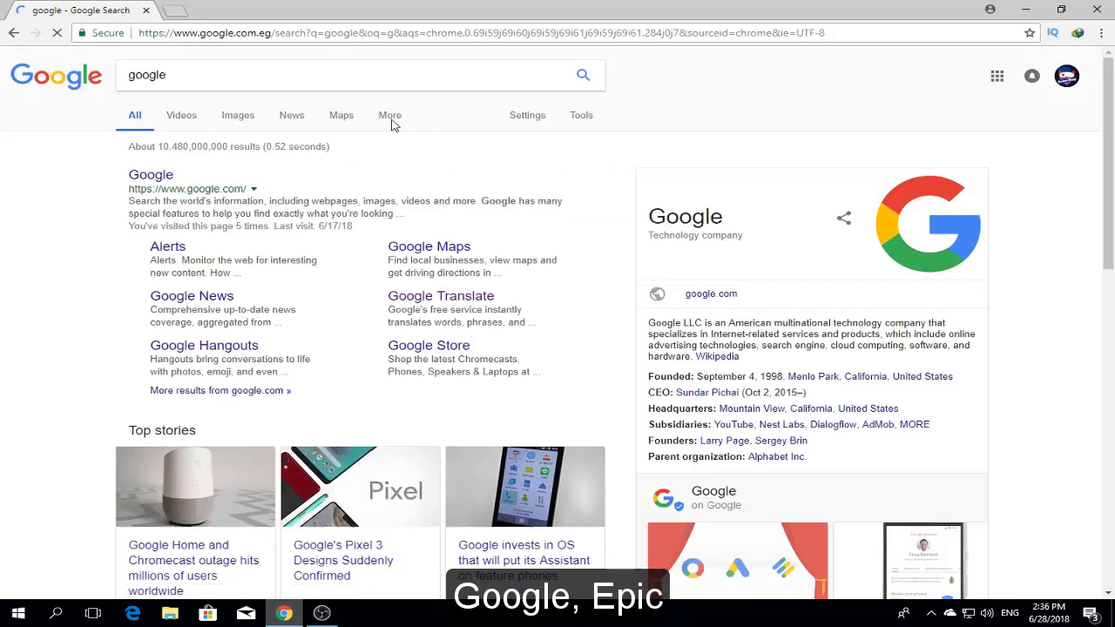
left_click(376, 80)
key("ctrl+a")
type("epic ")
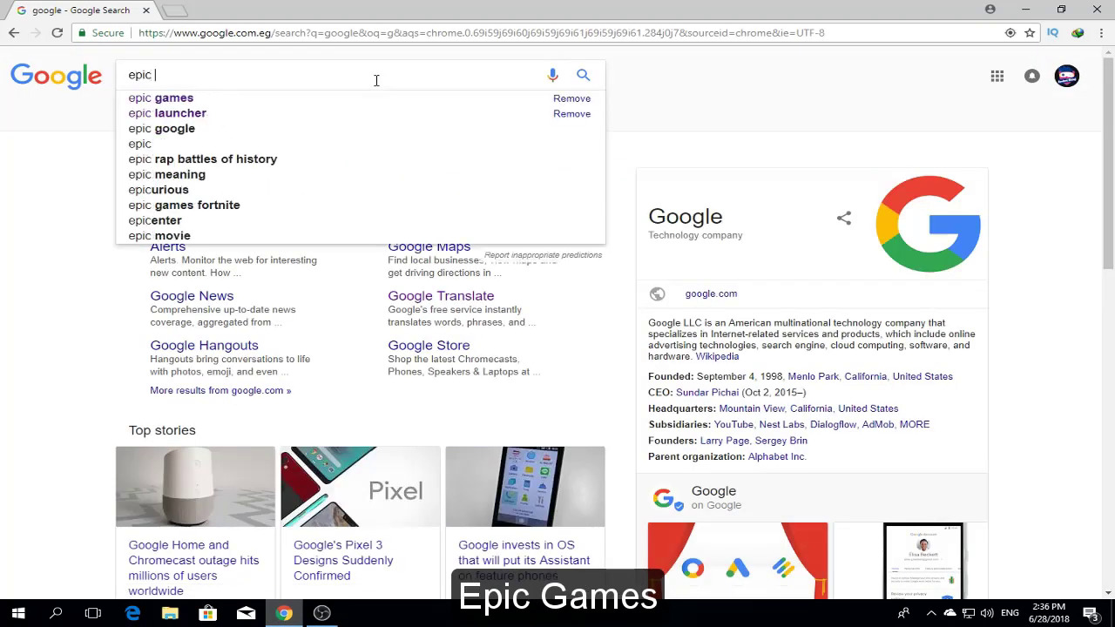
type("games")
key("Return")
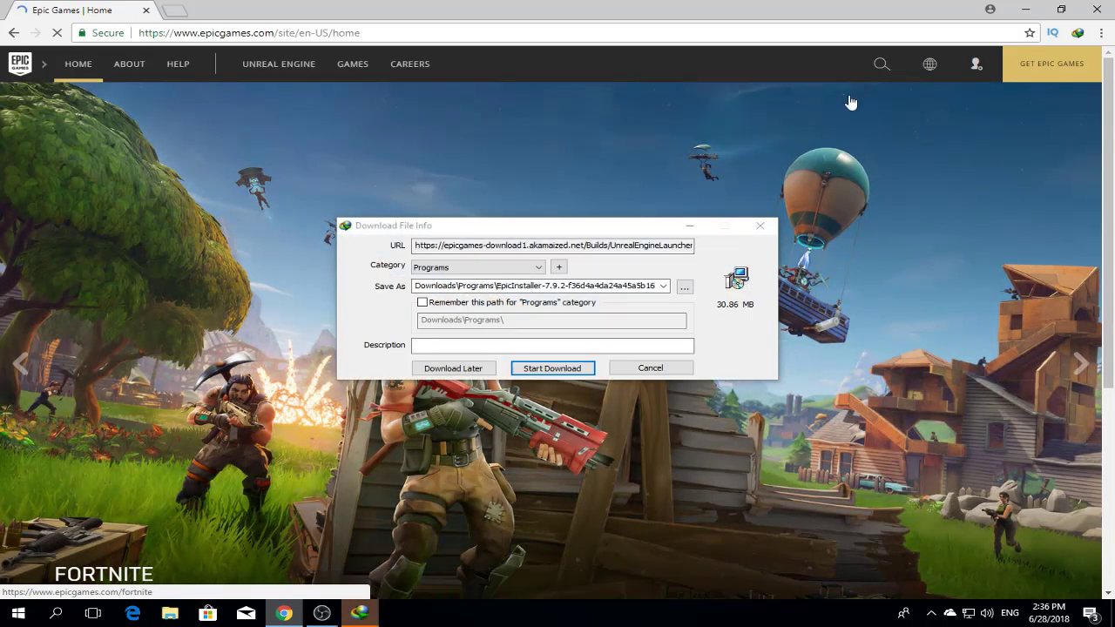
Start the 30.86 MB EpicInstaller-7.9.2 download and open IDM's main window, dismissing its tip and Queues balloon
left_click(572, 369)
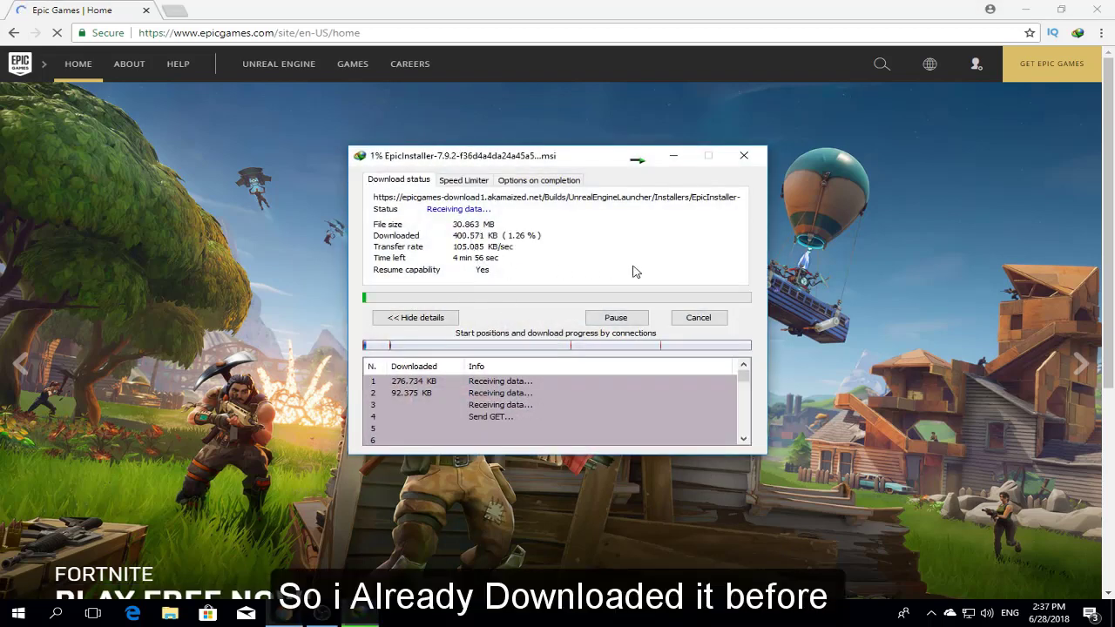
left_click(903, 613)
left_click(932, 612)
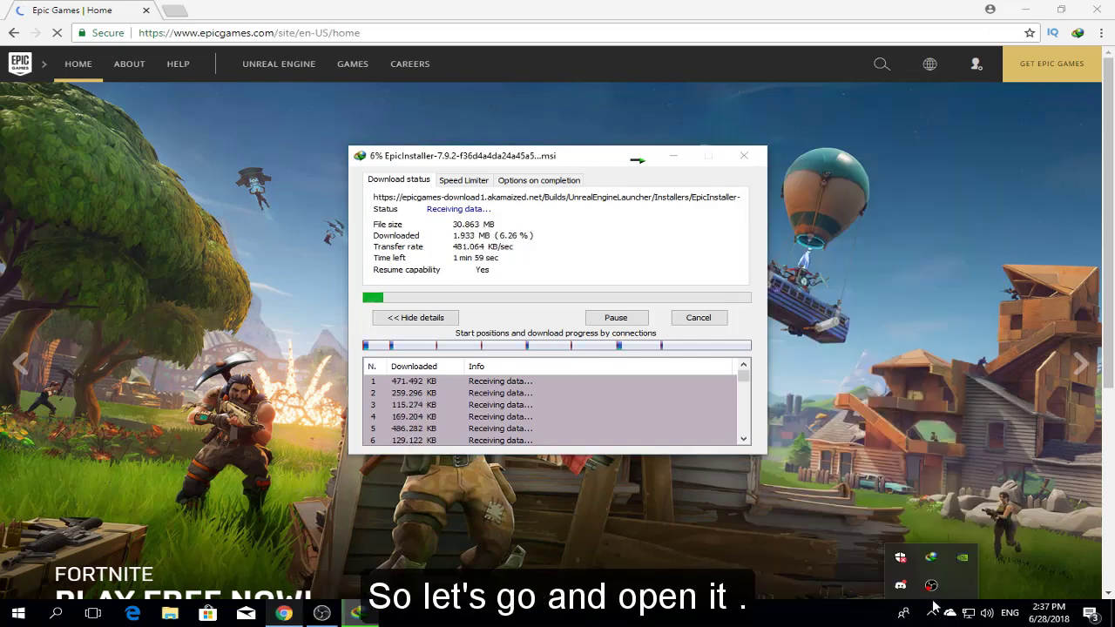
double_click(931, 557)
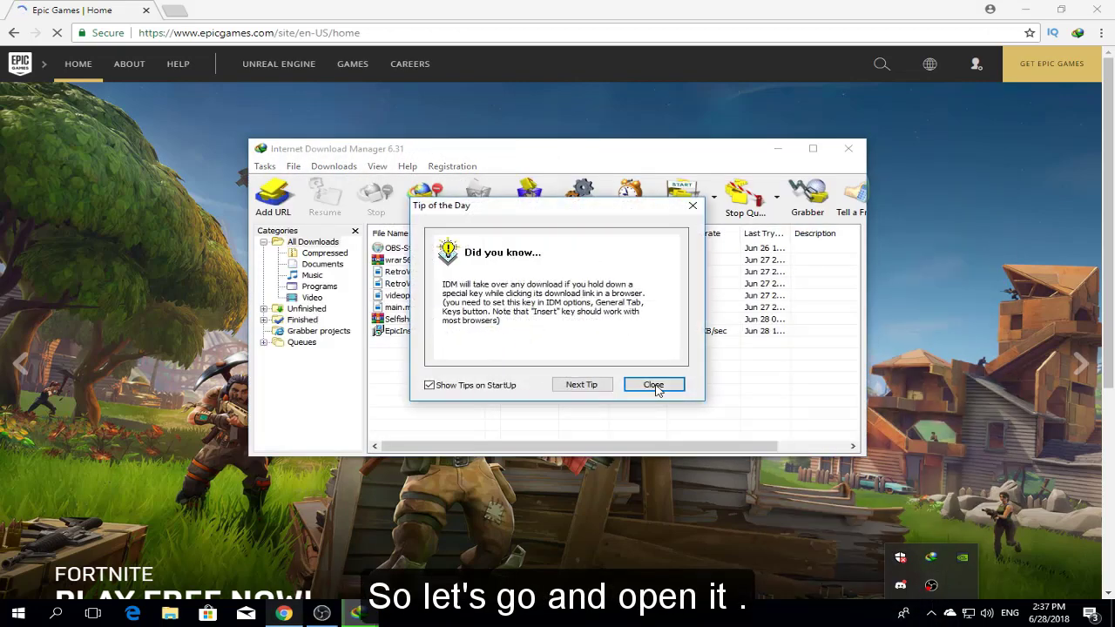
left_click(654, 384)
left_click(446, 336)
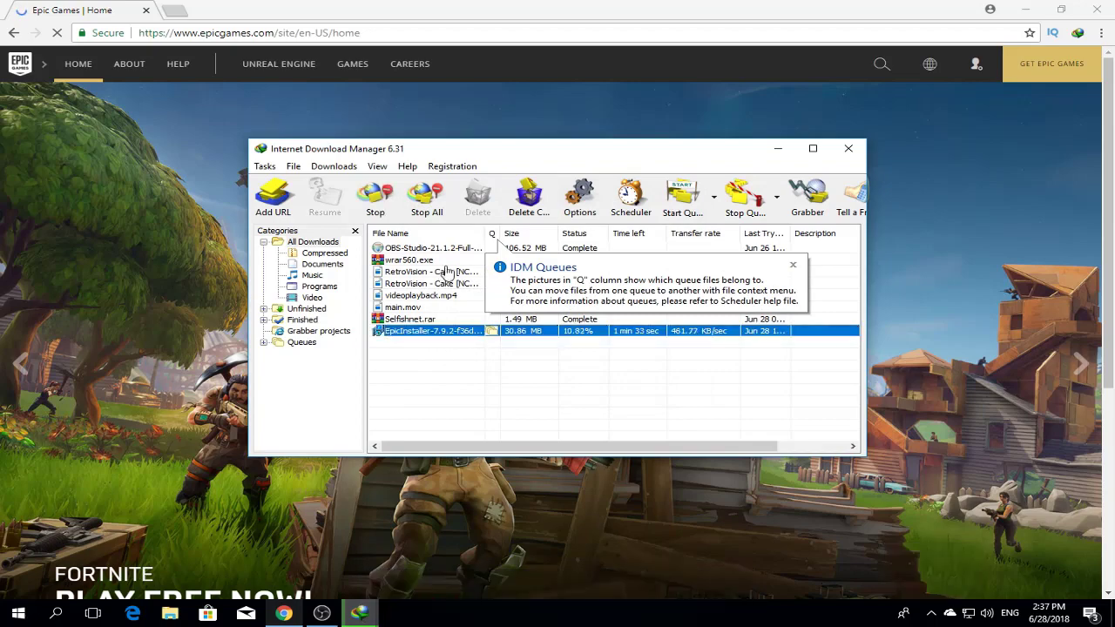
left_click(526, 404)
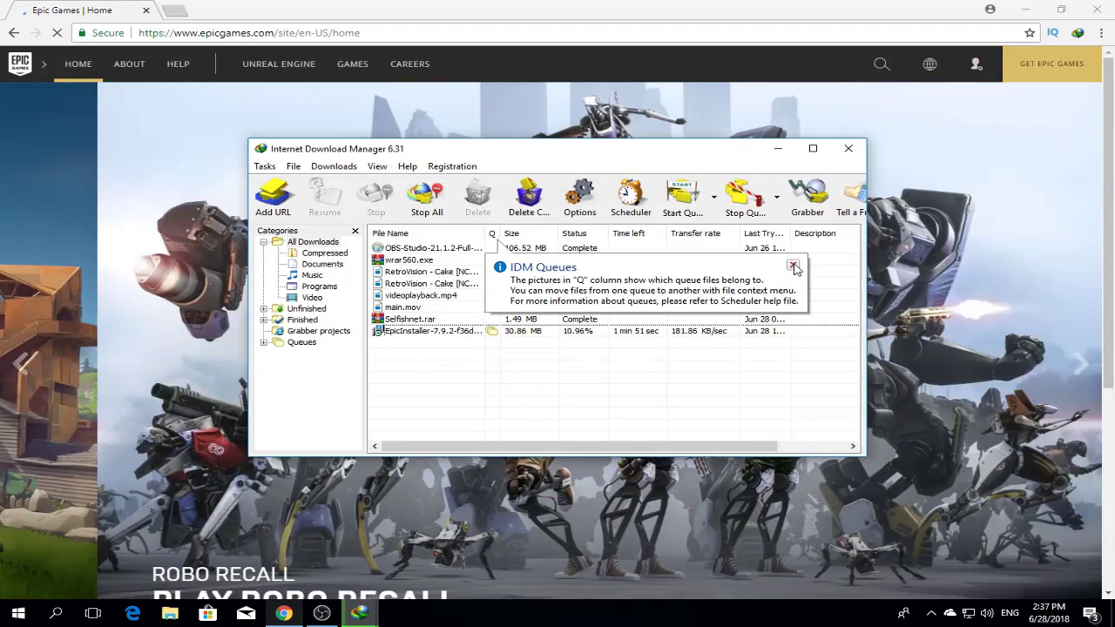
left_click(789, 264)
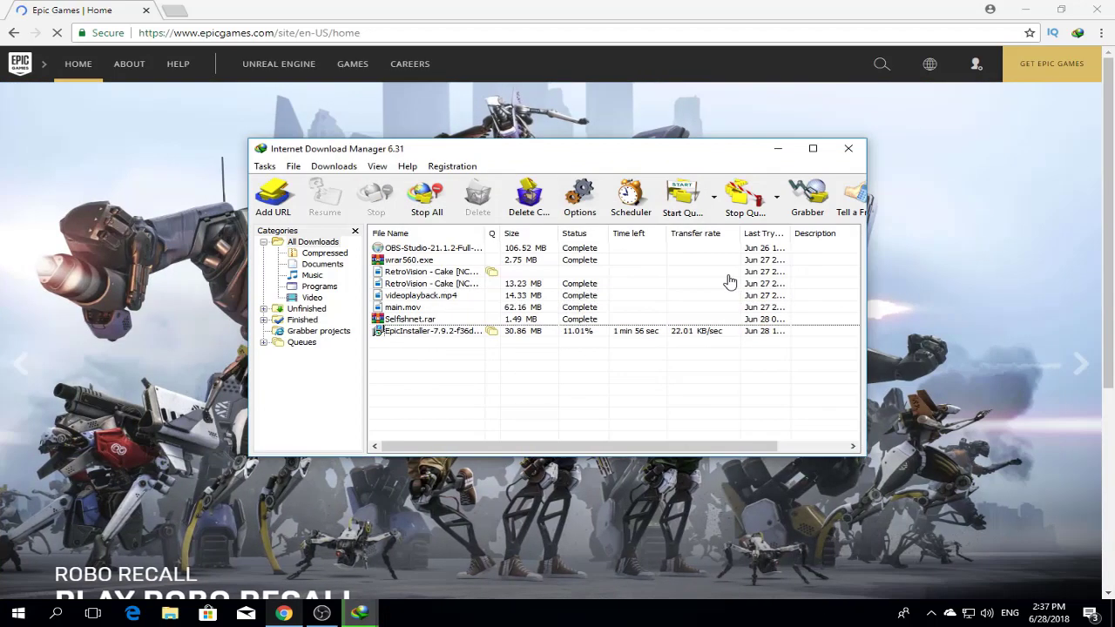
Open Chrome's Downloads page and scroll to the June 26, 2018 EpicInstaller-7.9.2.msi entry
left_click(1100, 33)
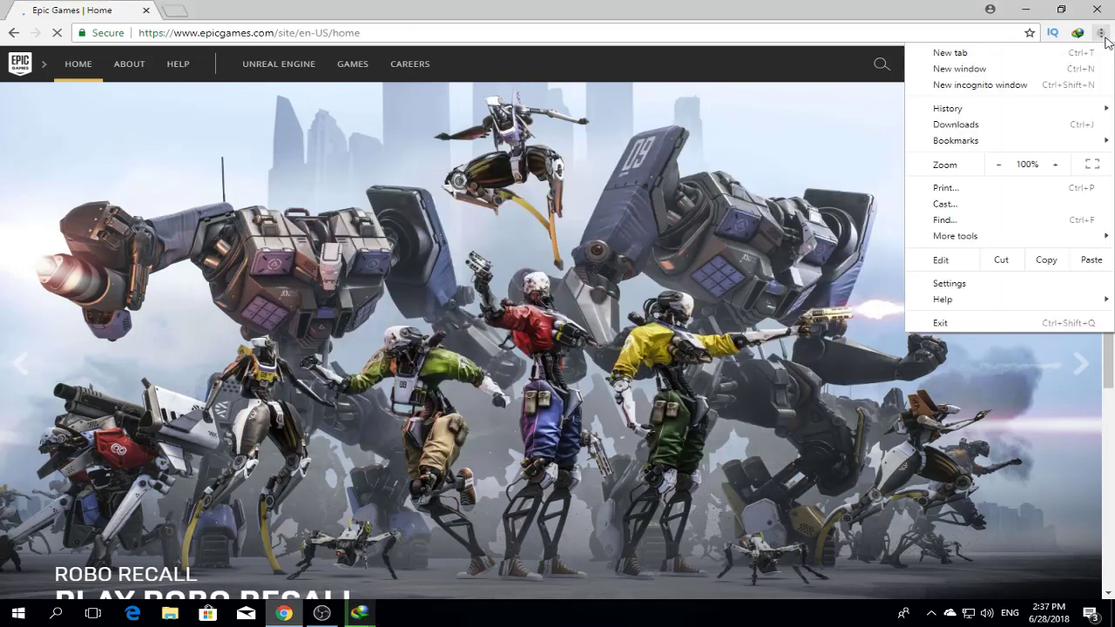
left_click(996, 127)
scroll(510, 286, "down", 10)
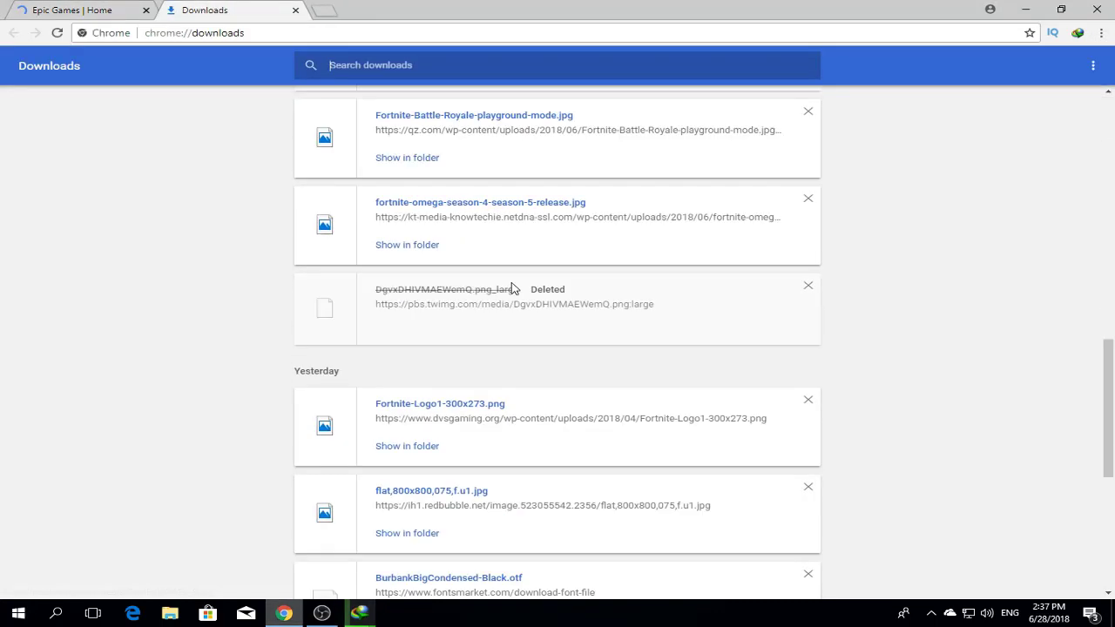
scroll(512, 288, "down", 12)
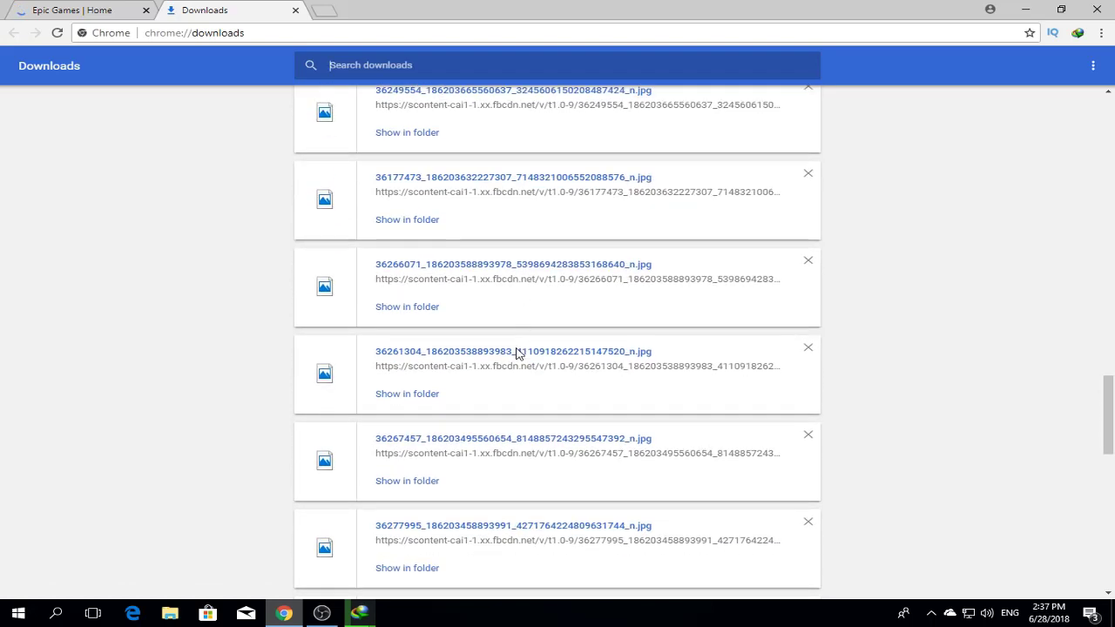
scroll(517, 353, "down", 8)
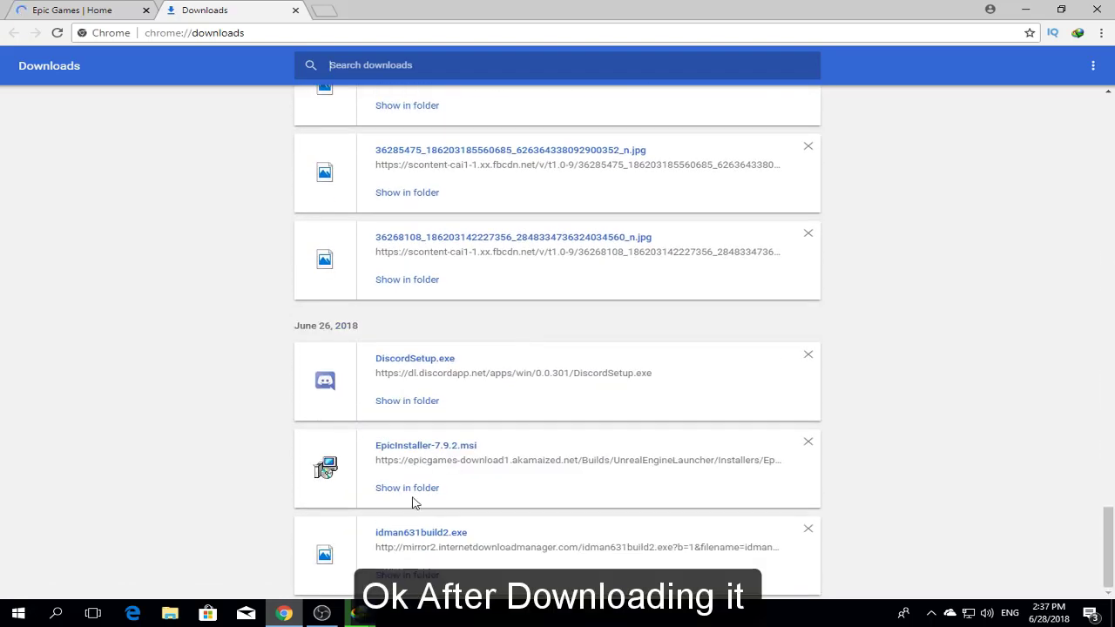
Launch EpicInstaller-7.9.2 from the Downloads folder and let it run past the SmartScreen warning
left_click(412, 490)
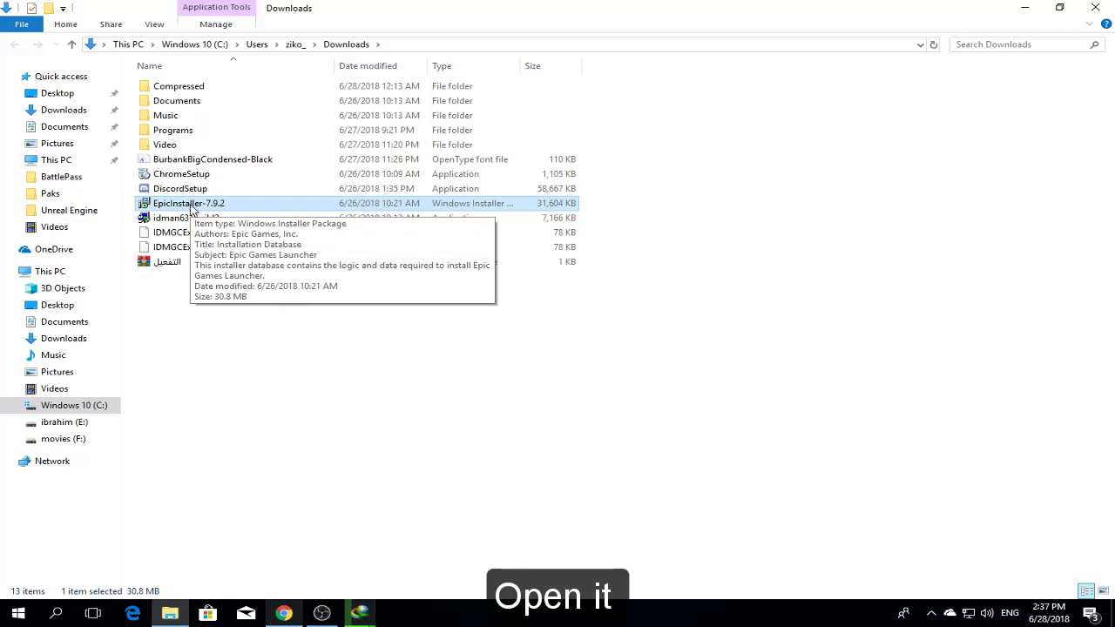
double_click(194, 205)
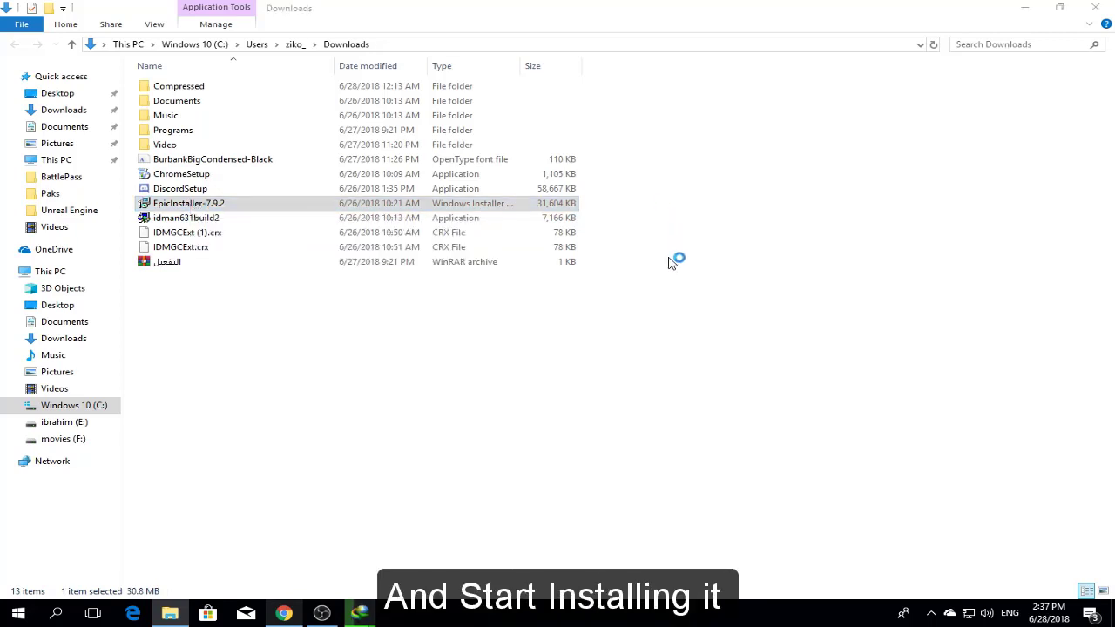
mouse_move(366, 619)
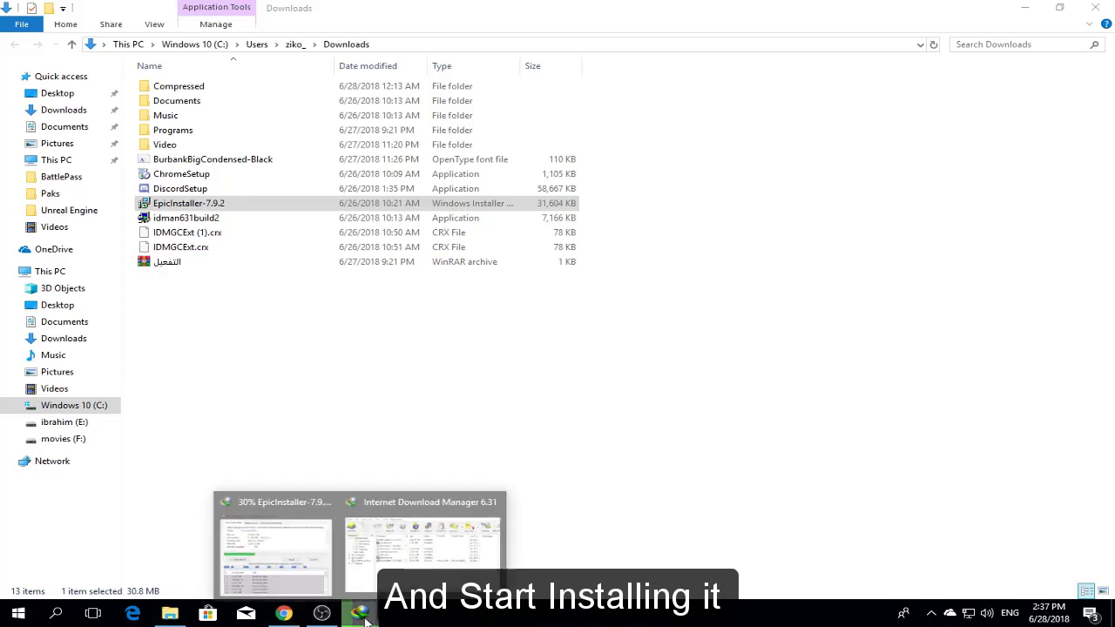
left_click(431, 540)
left_click(275, 549)
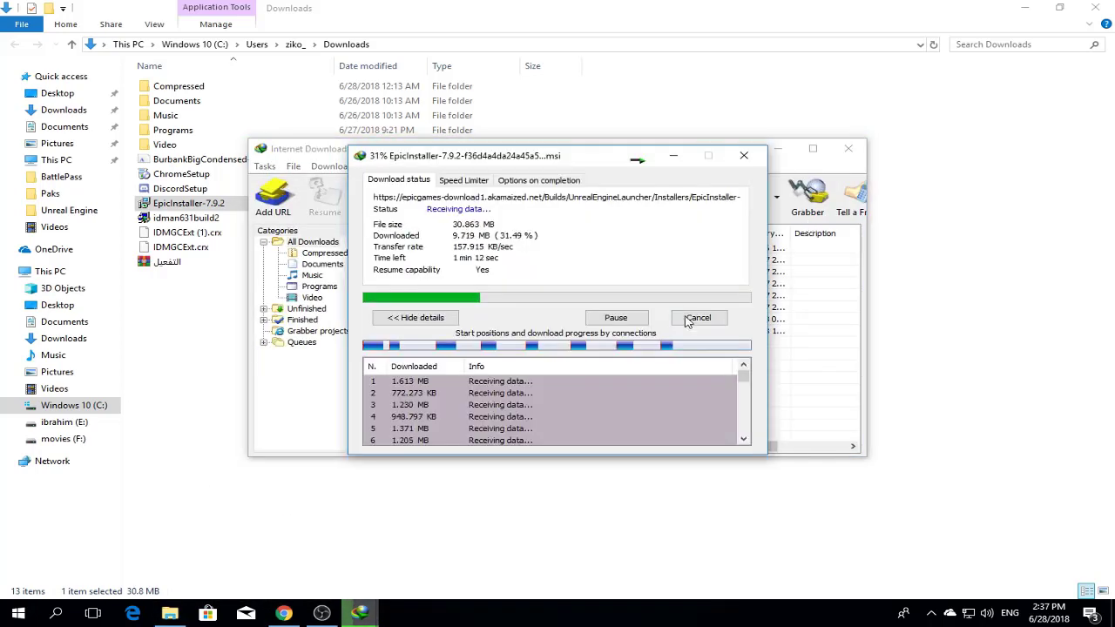
left_click(679, 447)
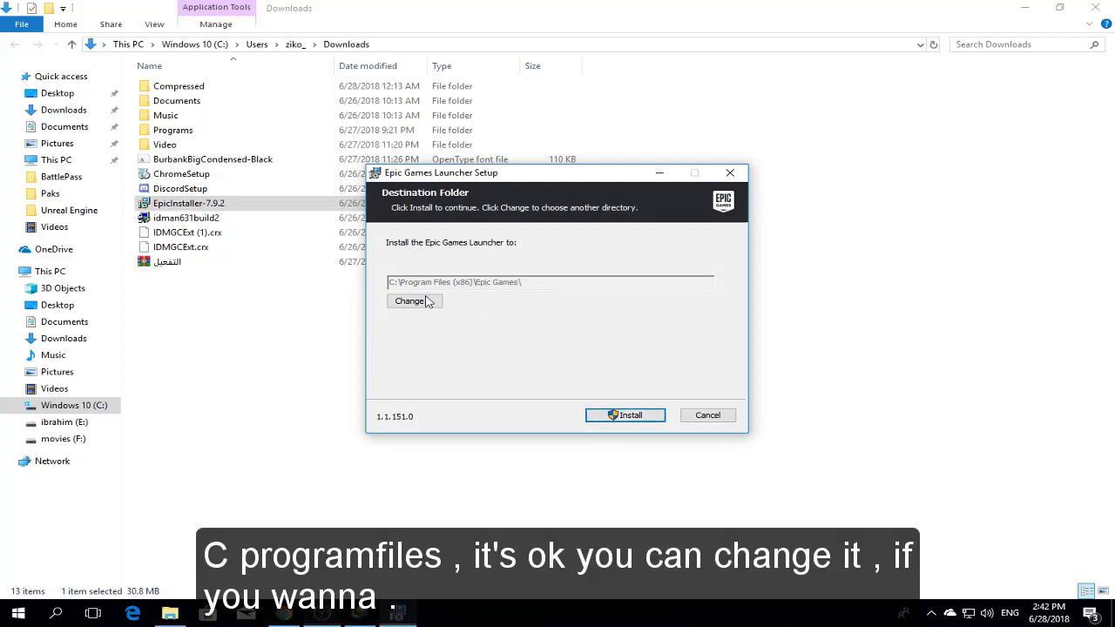
Install the launcher to the default C:\Program Files (x86)\Epic Games\ folder, approving the UAC prompt
left_click(609, 418)
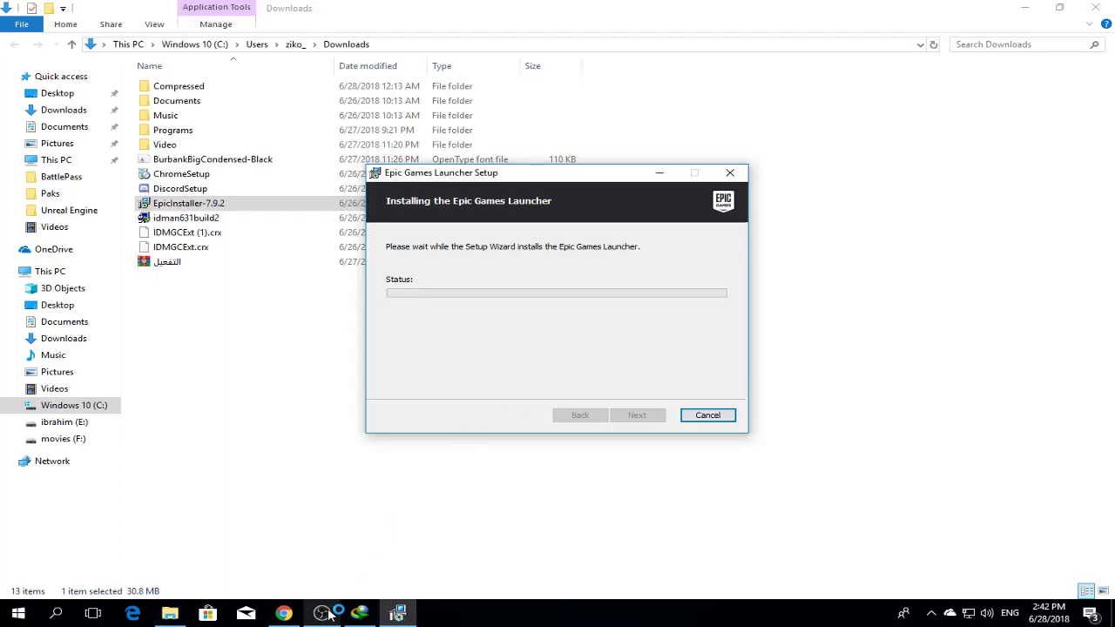
left_click(397, 613)
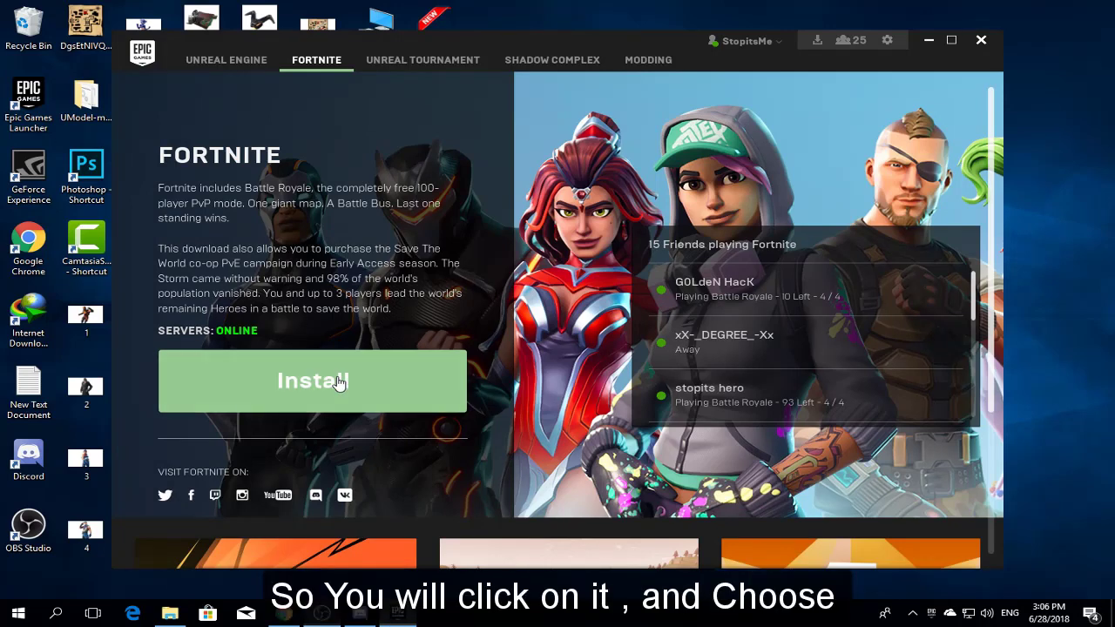
Start installing Fortnite, browse the drives, then keep the default C:\Program Files\Epic Games folder
left_click(339, 383)
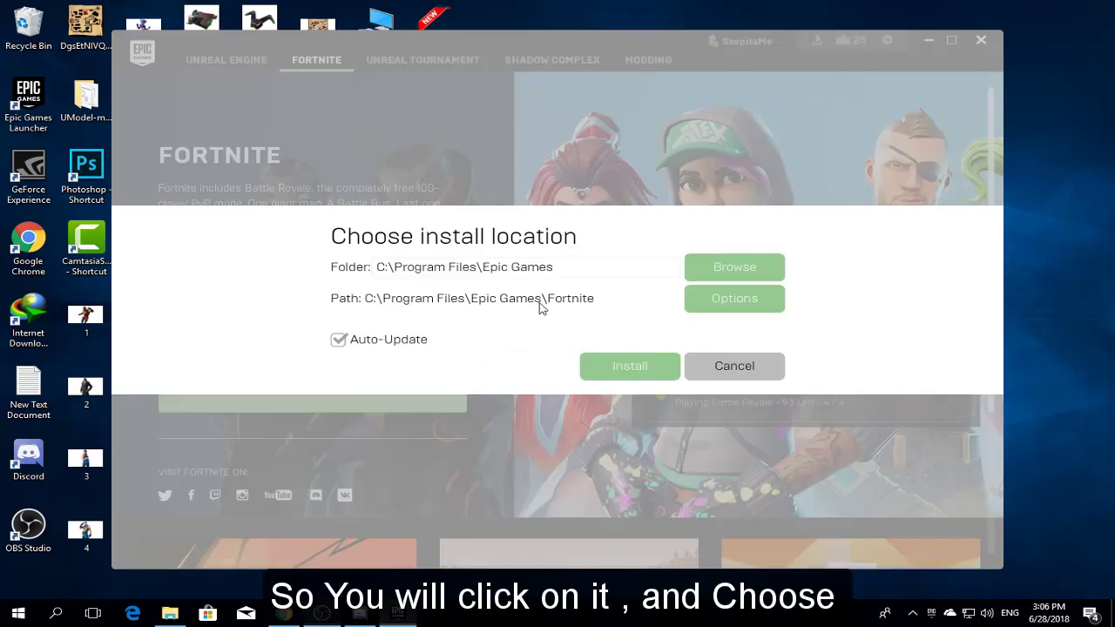
left_click(742, 278)
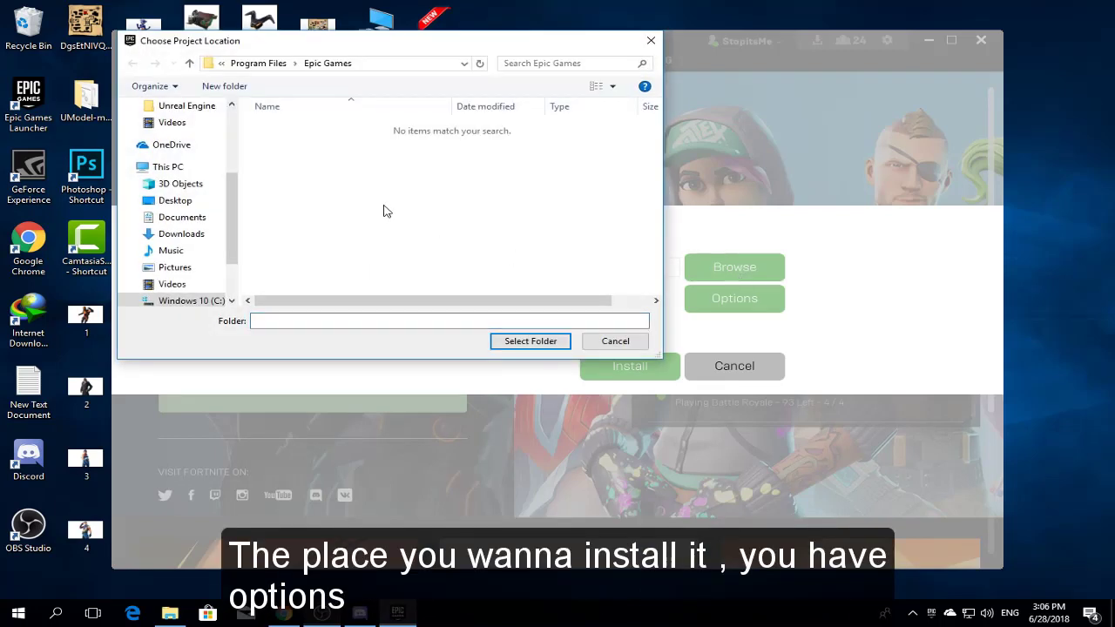
scroll(199, 252, "down", 2)
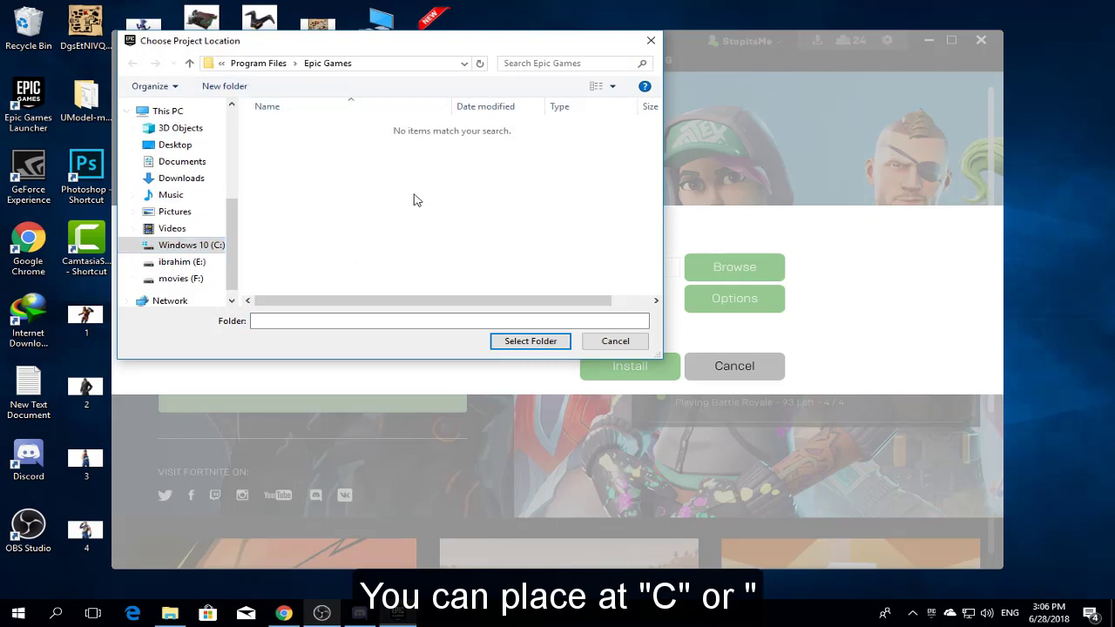
left_click(198, 262)
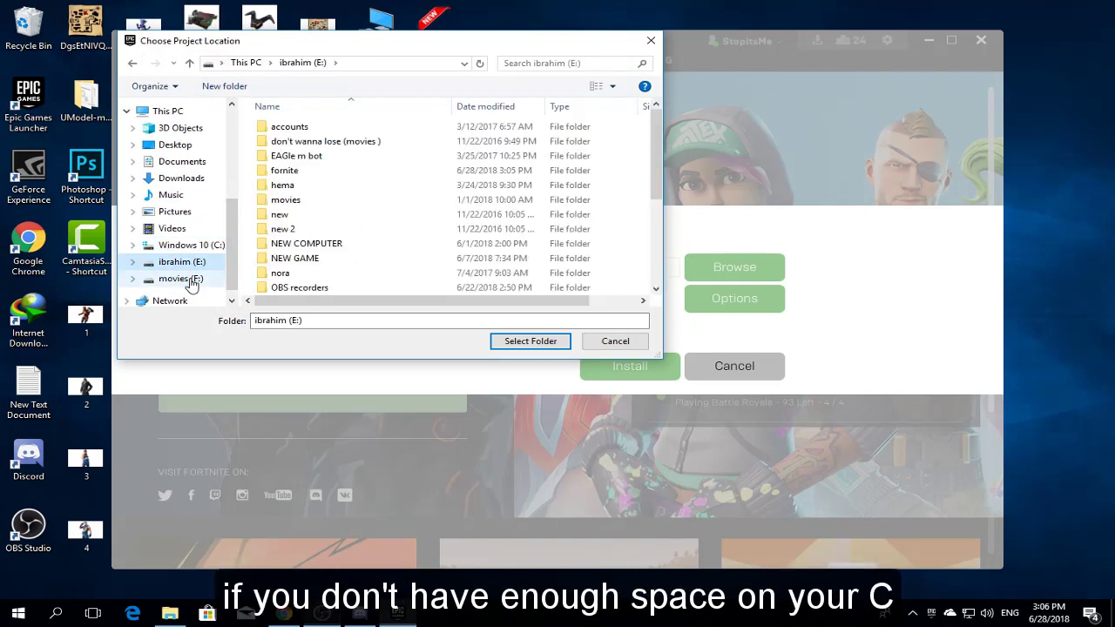
left_click(191, 281)
left_click(203, 247)
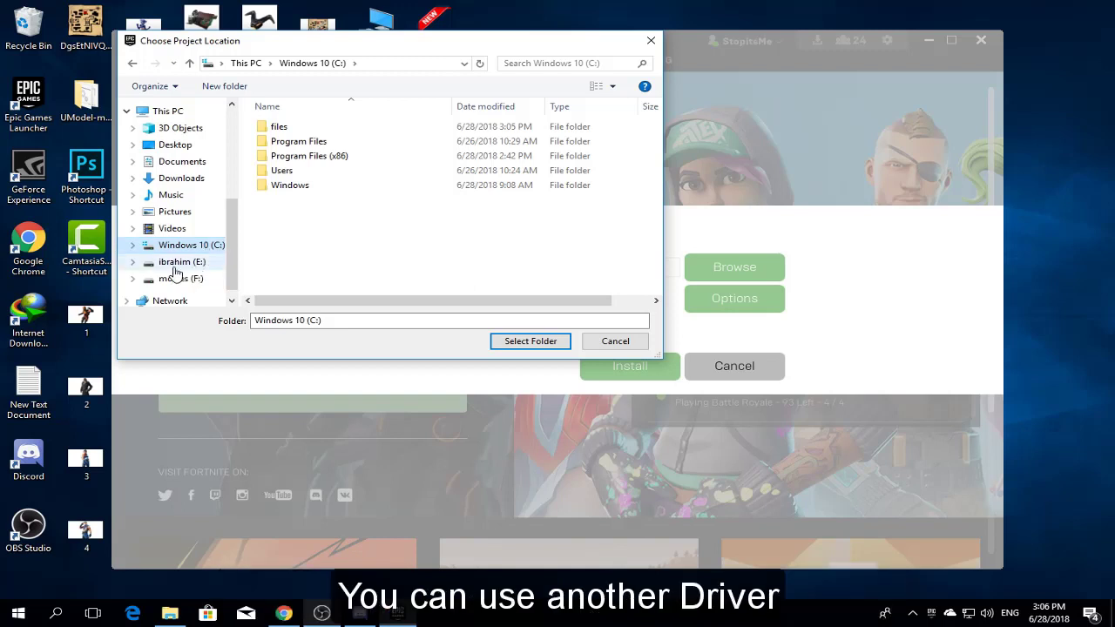
scroll(189, 252, "up", 2)
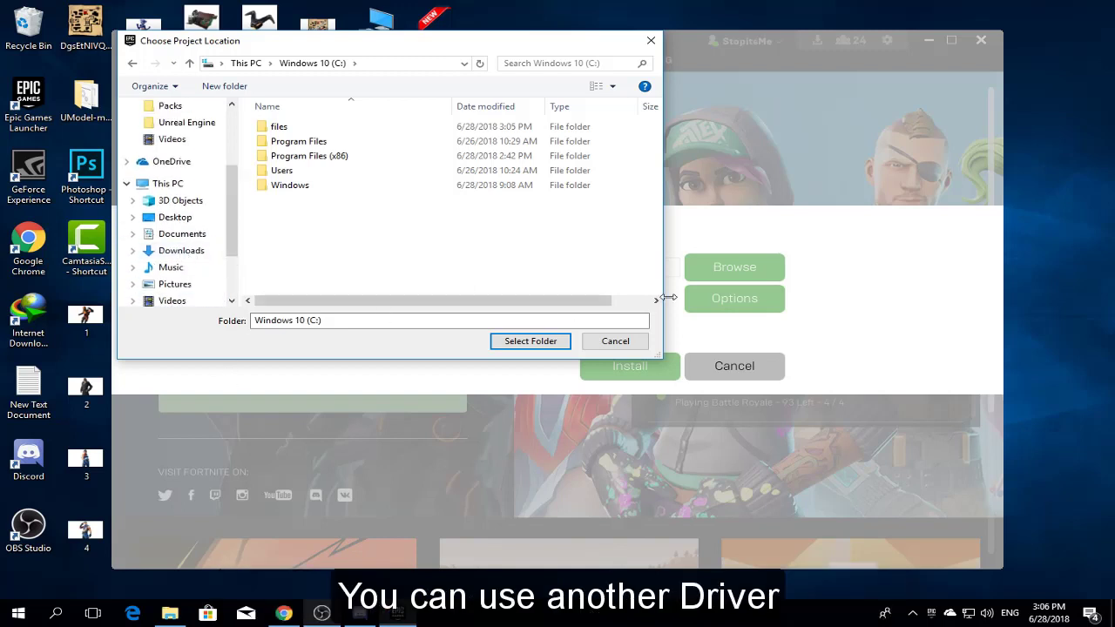
left_click(614, 341)
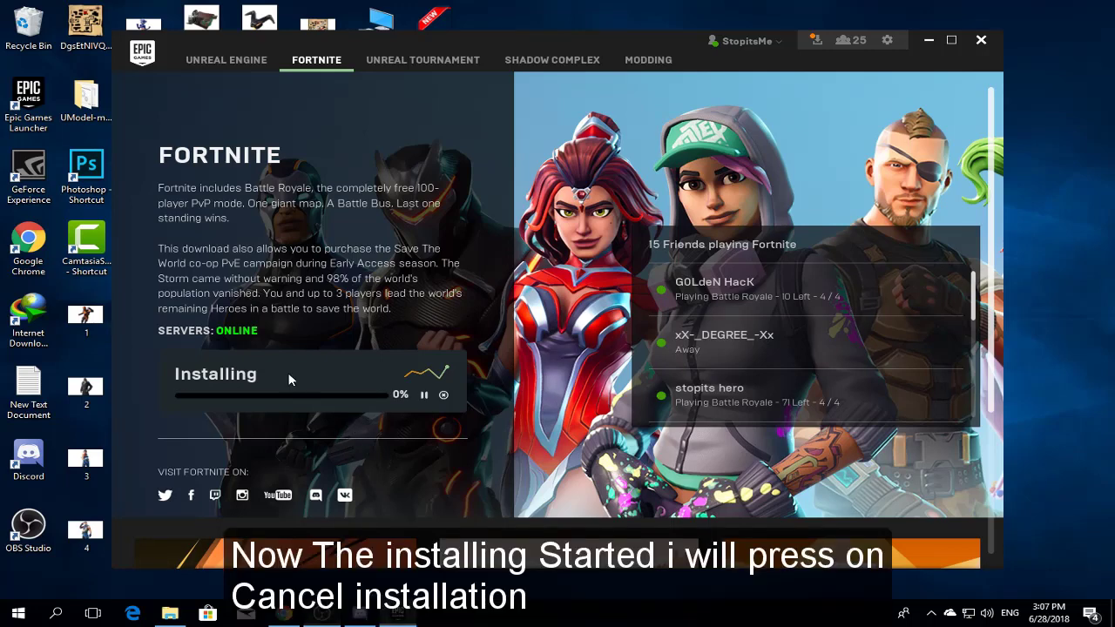
Cancel the Fortnite install so it shows Resume, then refresh the desktop
left_click(444, 395)
left_click(552, 337)
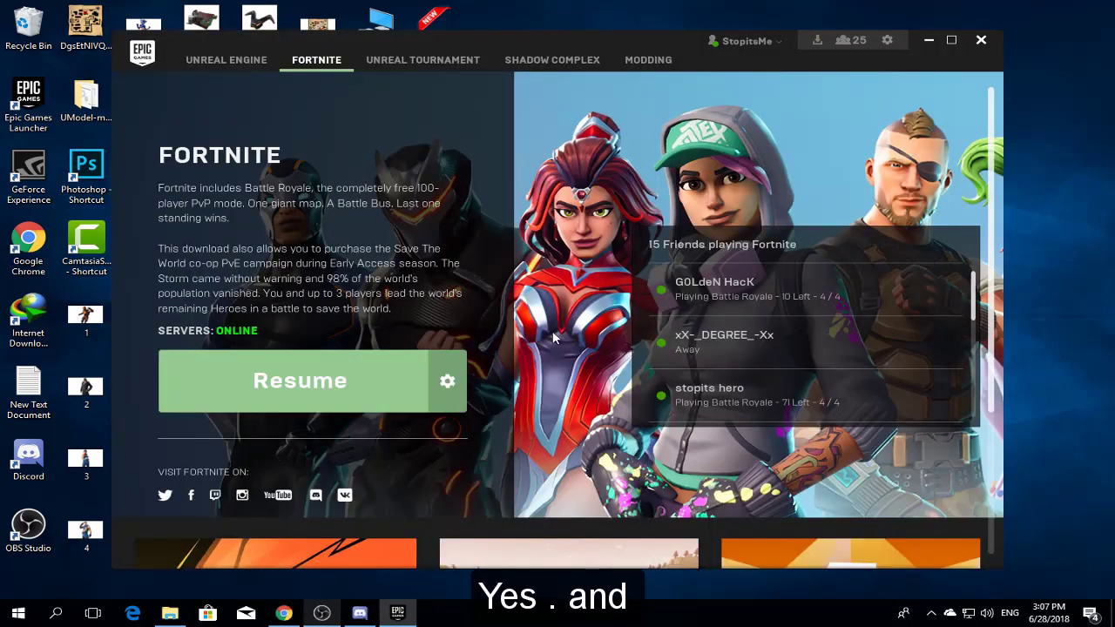
mouse_move(641, 38)
left_mouse_down()
mouse_move(765, 44)
mouse_move(875, 33)
left_mouse_up()
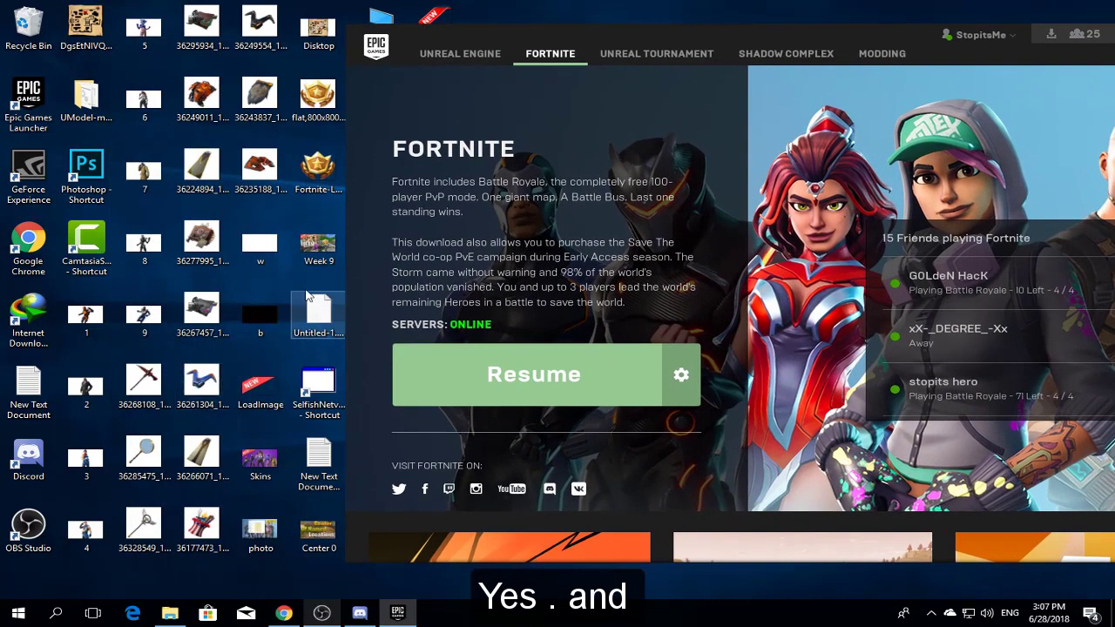
right_click(529, 7)
left_click(557, 45)
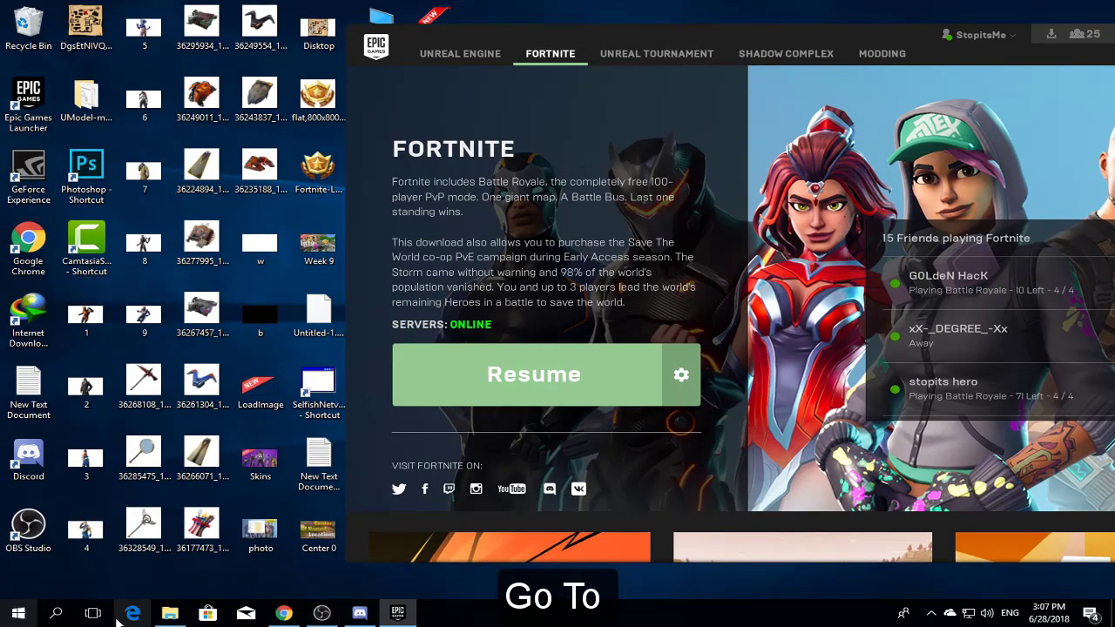
left_click(17, 614)
left_click(533, 510)
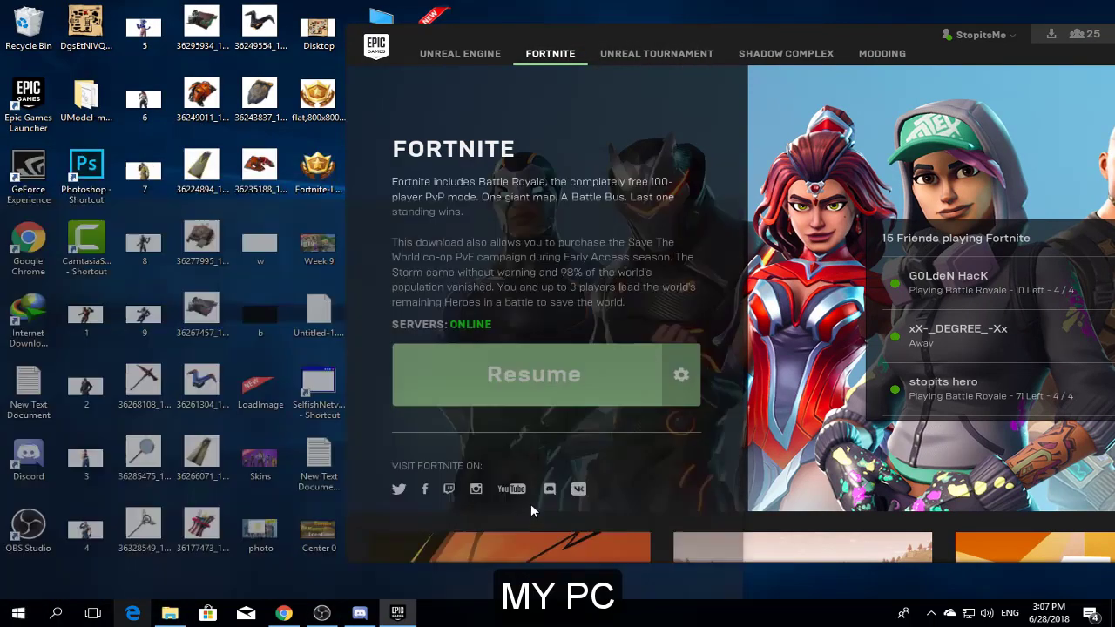
Open E:\fornite and copy the Epic Games and Fortnite backup folders
double_click(409, 202)
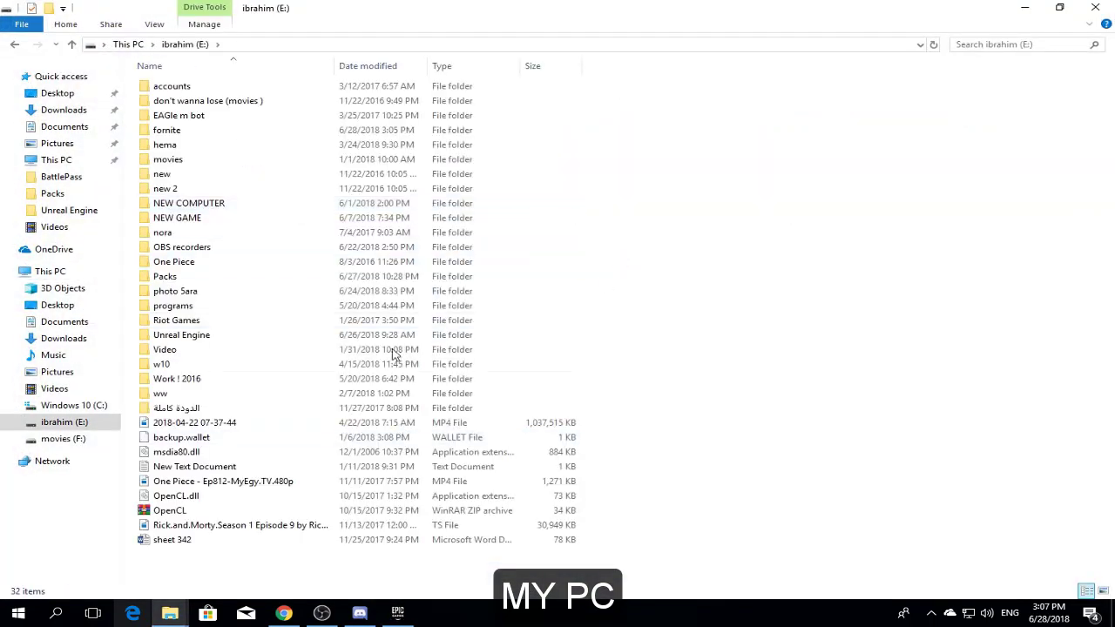
double_click(227, 132)
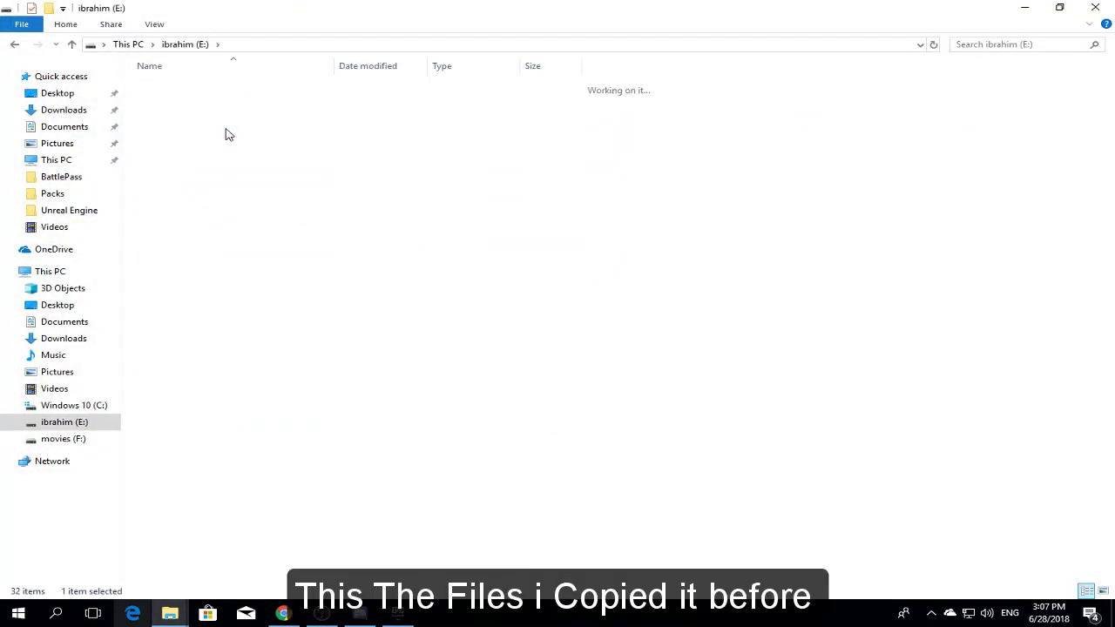
mouse_move(374, 233)
left_mouse_down()
mouse_move(269, 179)
mouse_move(95, 49)
mouse_move(174, 93)
left_mouse_up()
right_click(194, 97)
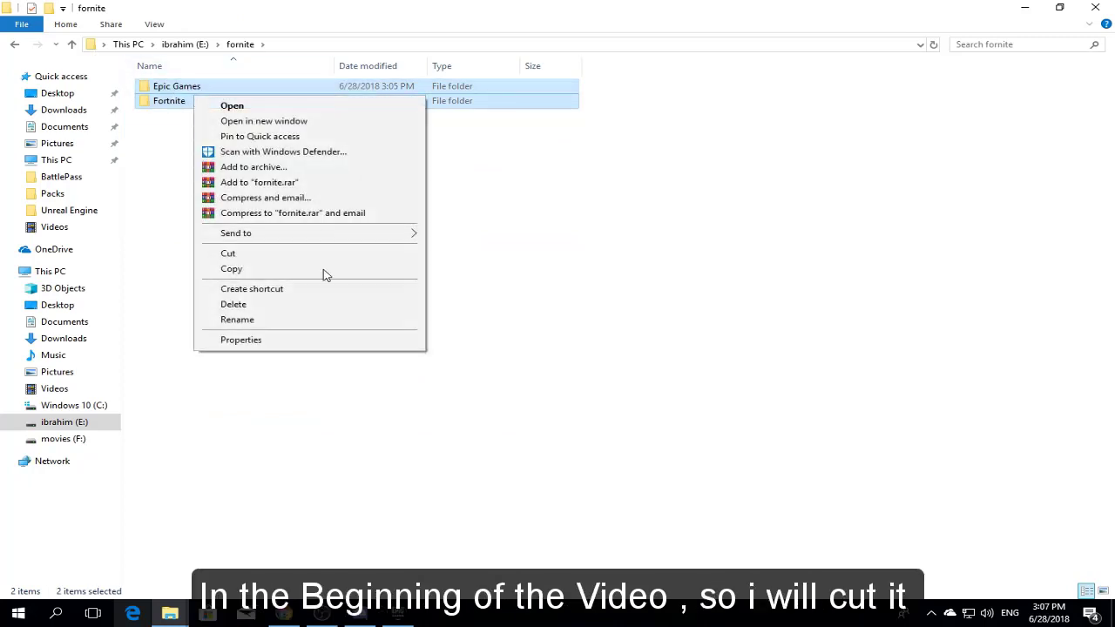
left_click(254, 256)
left_click(380, 226)
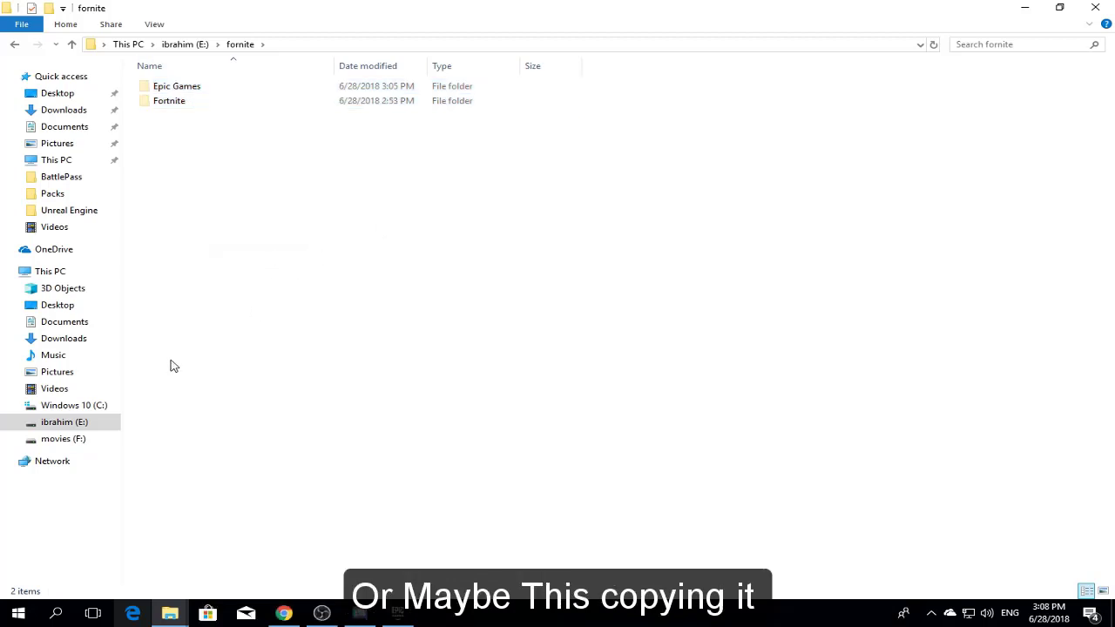
left_click_drag(266, 186, 141, 53)
right_click(190, 91)
left_click(315, 263)
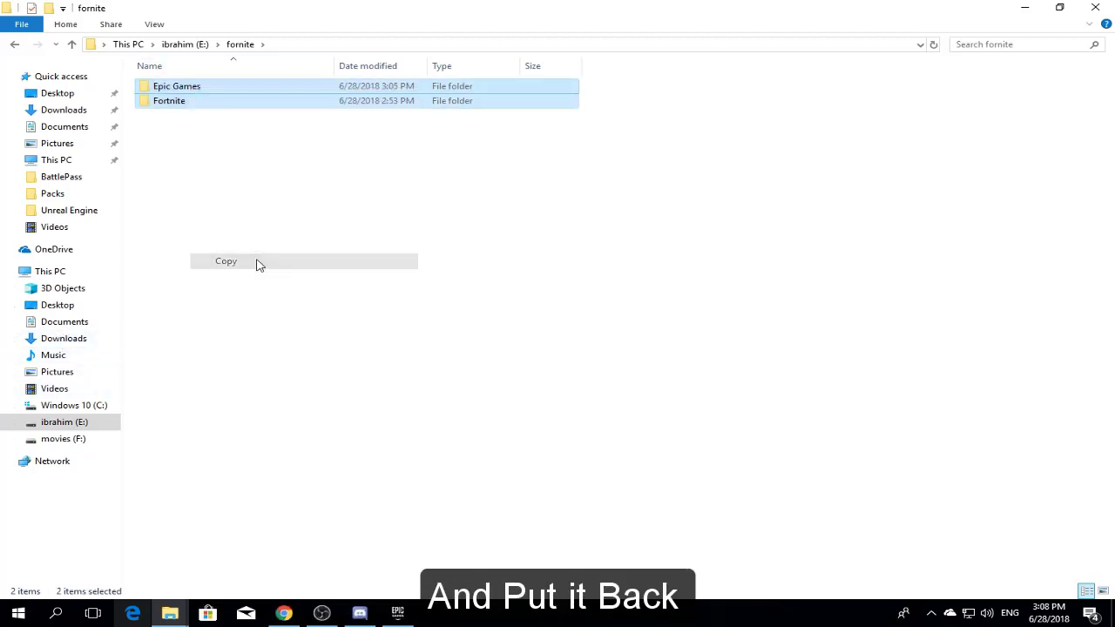
left_click(137, 391)
Paste both folders into C:\Program Files\Epic Games
left_click(78, 405)
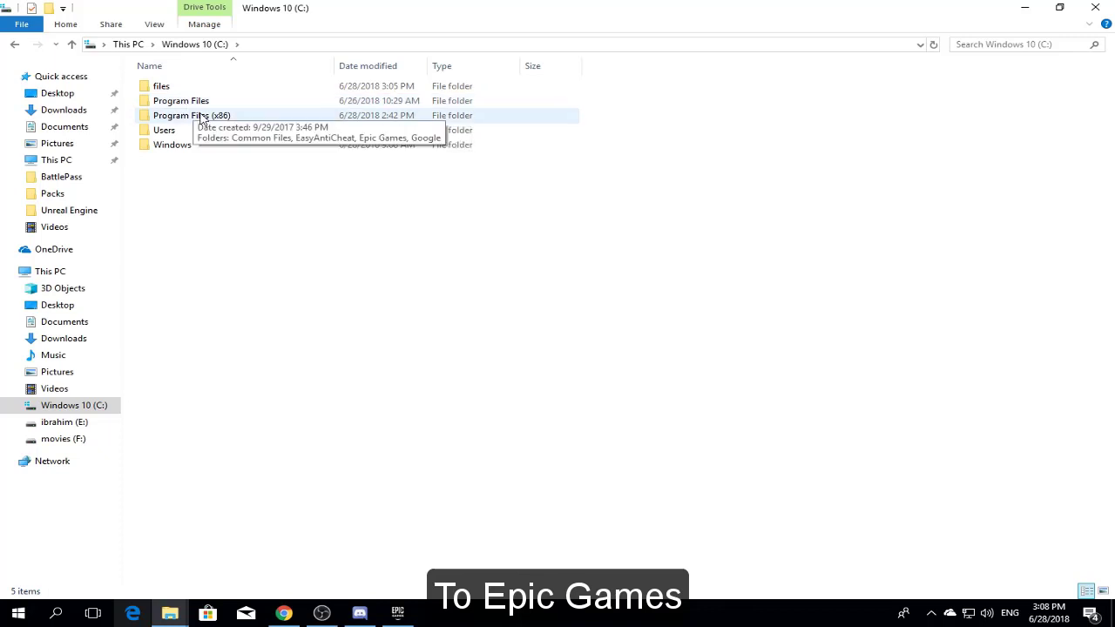
double_click(200, 102)
double_click(198, 102)
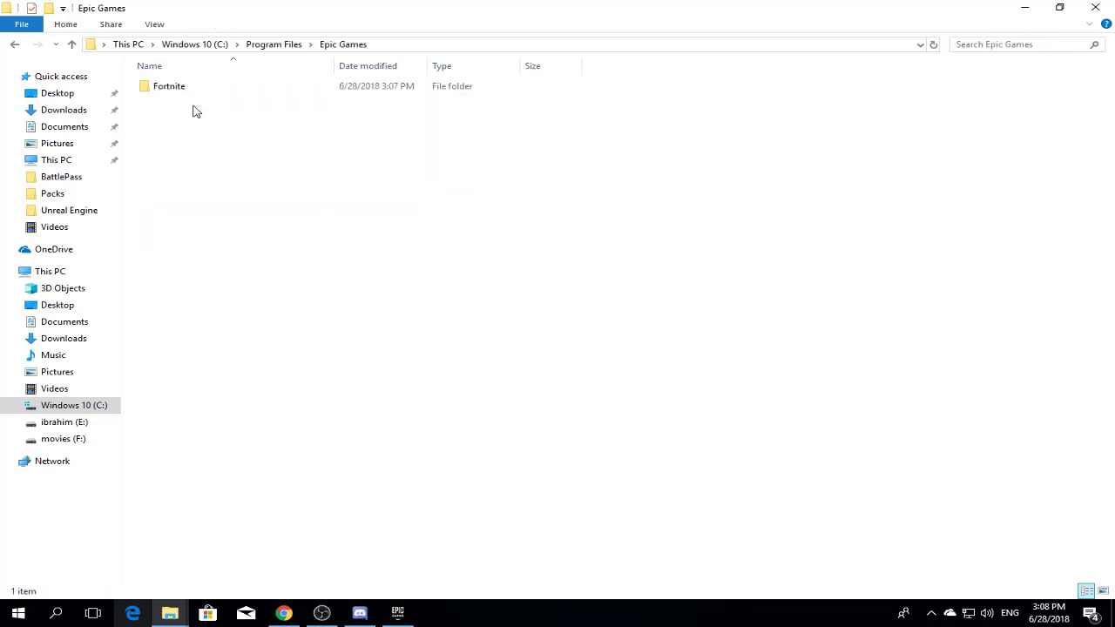
right_click(238, 196)
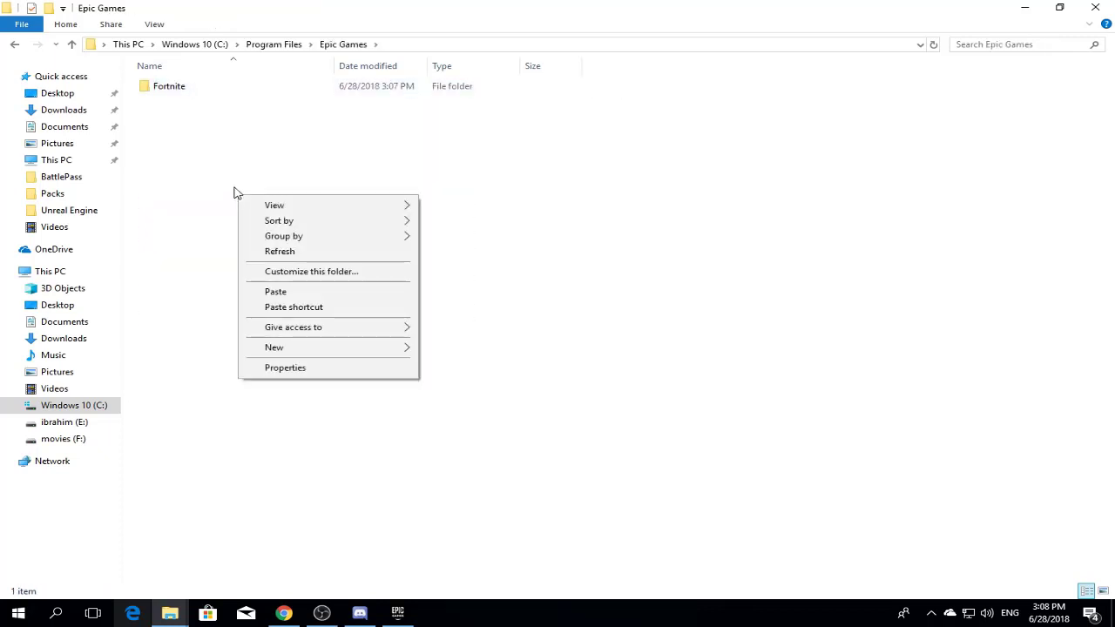
left_click(288, 296)
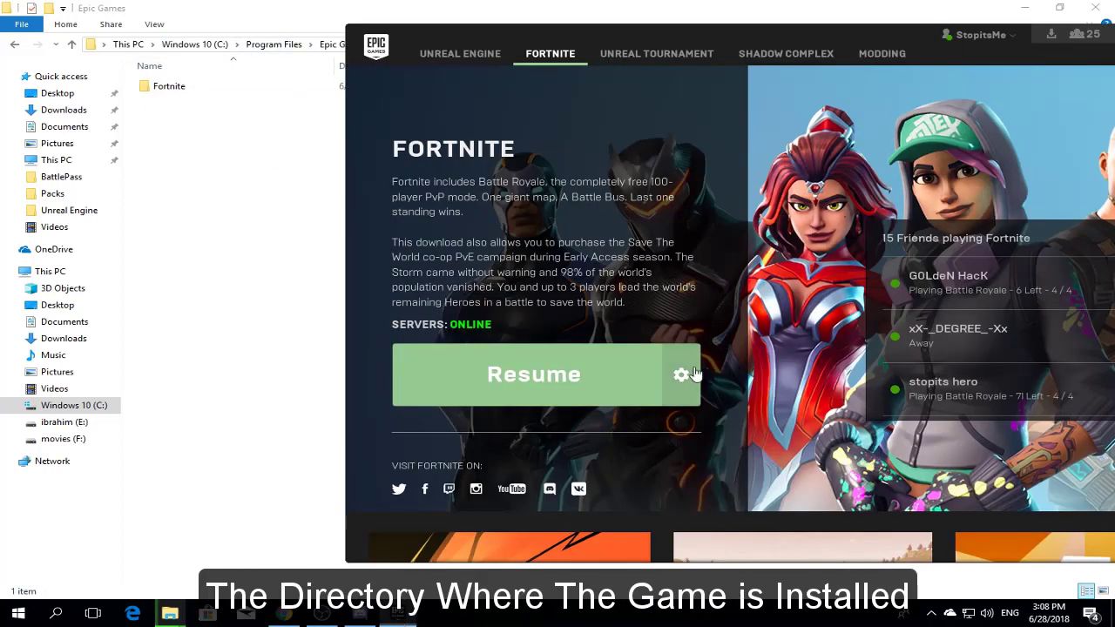
Reopen C:\Program Files\Epic Games to confirm the Epic Games and Fortnite folders arrived
left_click(224, 249)
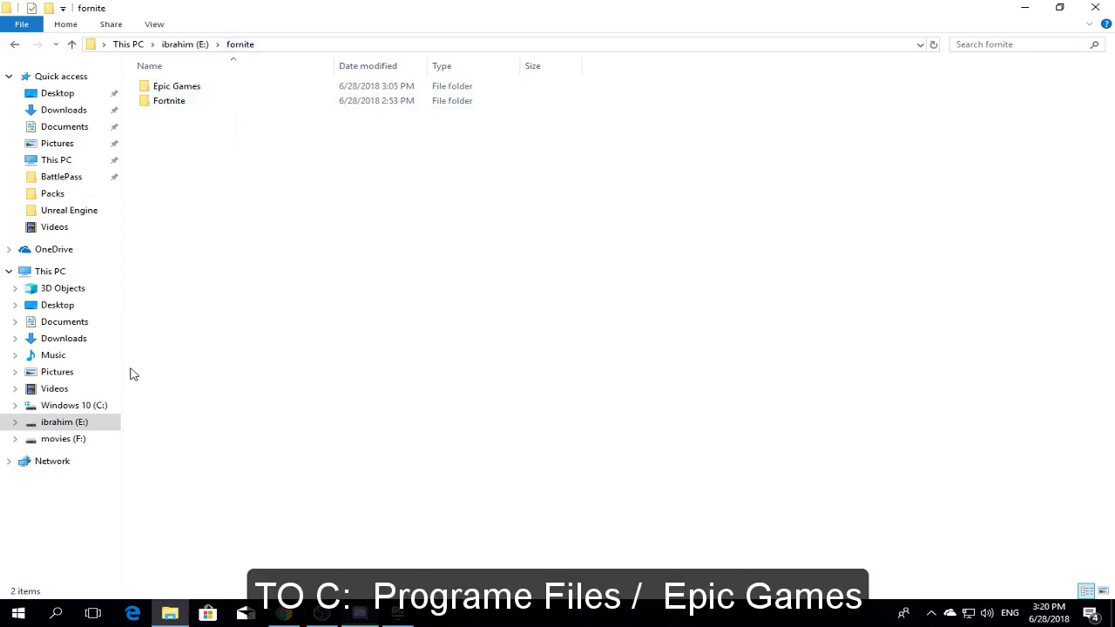
left_click(102, 408)
double_click(193, 102)
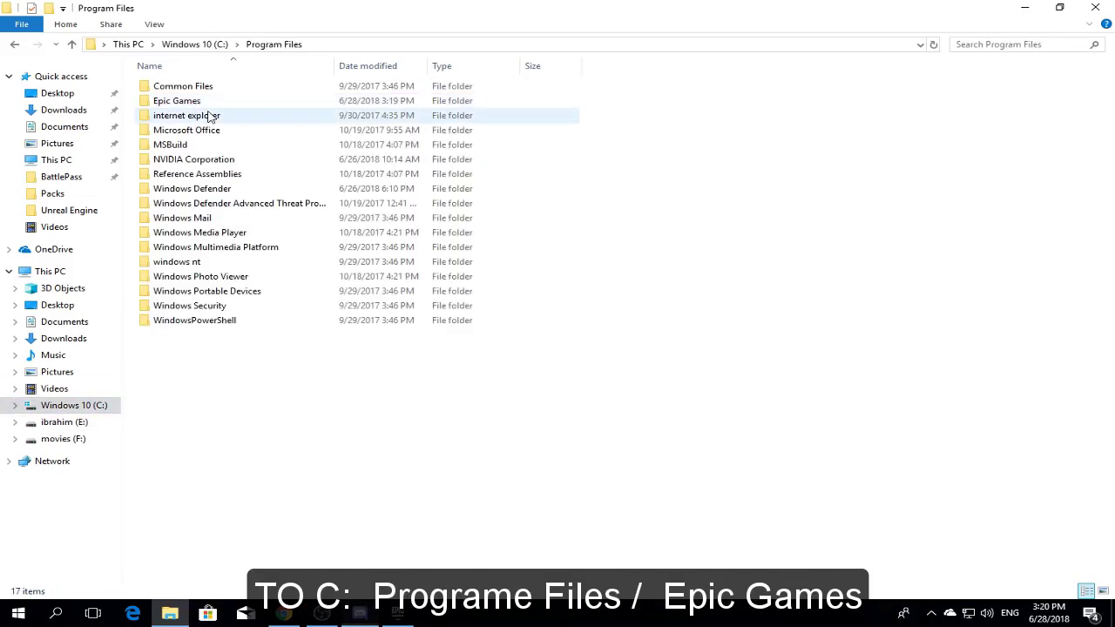
double_click(195, 102)
mouse_move(348, 210)
left_mouse_down()
mouse_move(124, 75)
mouse_move(383, 224)
left_mouse_up()
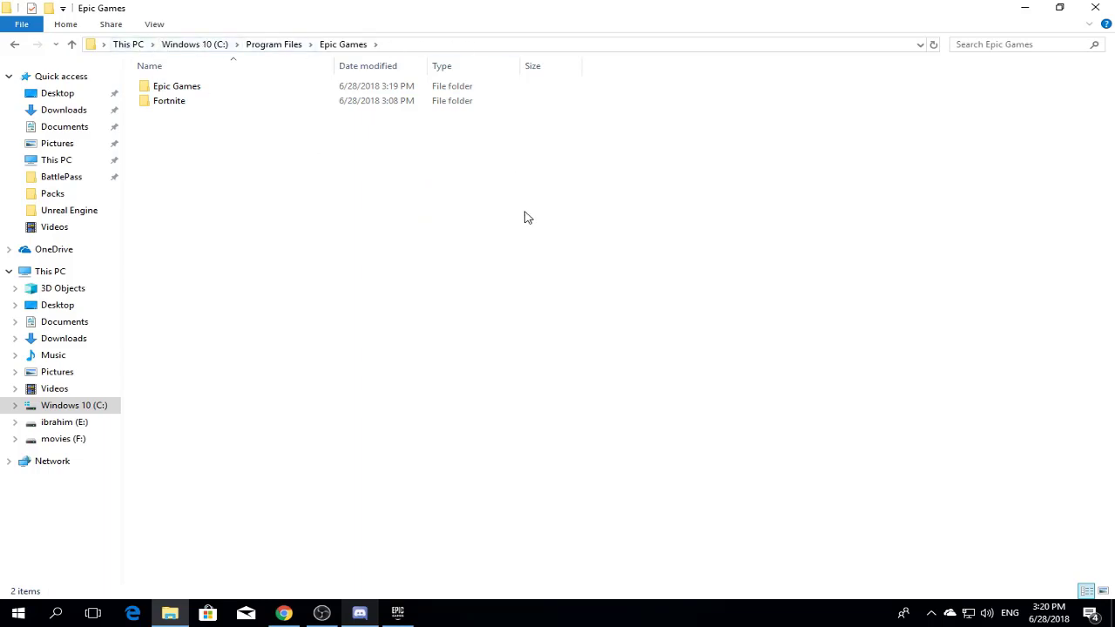
Resume the Fortnite install in the launcher and watch it verify the pasted files
left_click(392, 612)
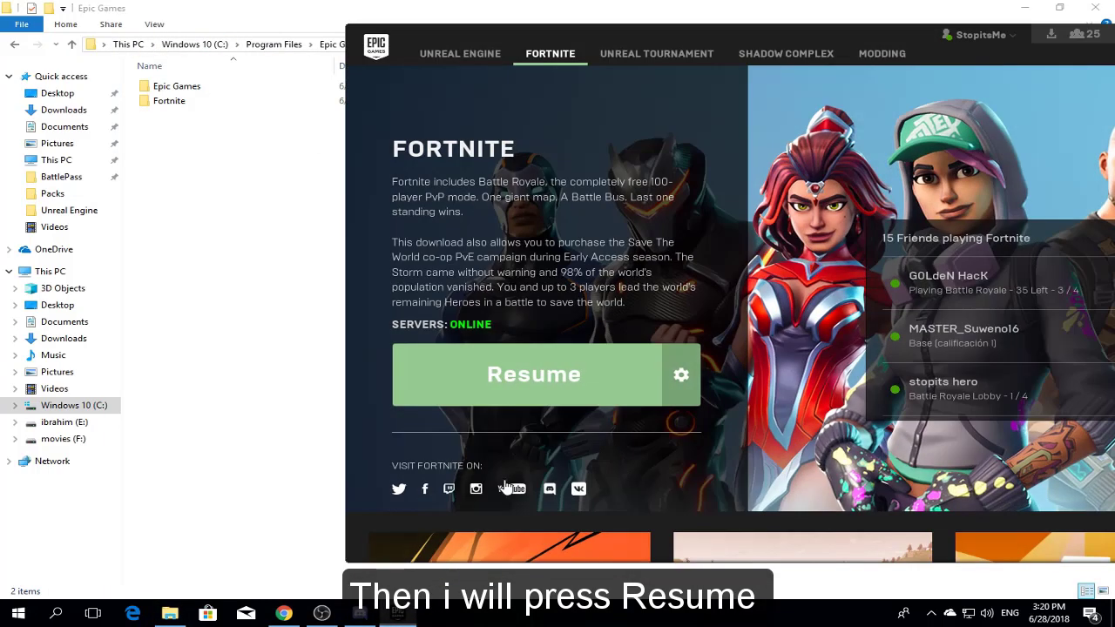
left_click(522, 393)
left_click_drag(738, 35, 509, 39)
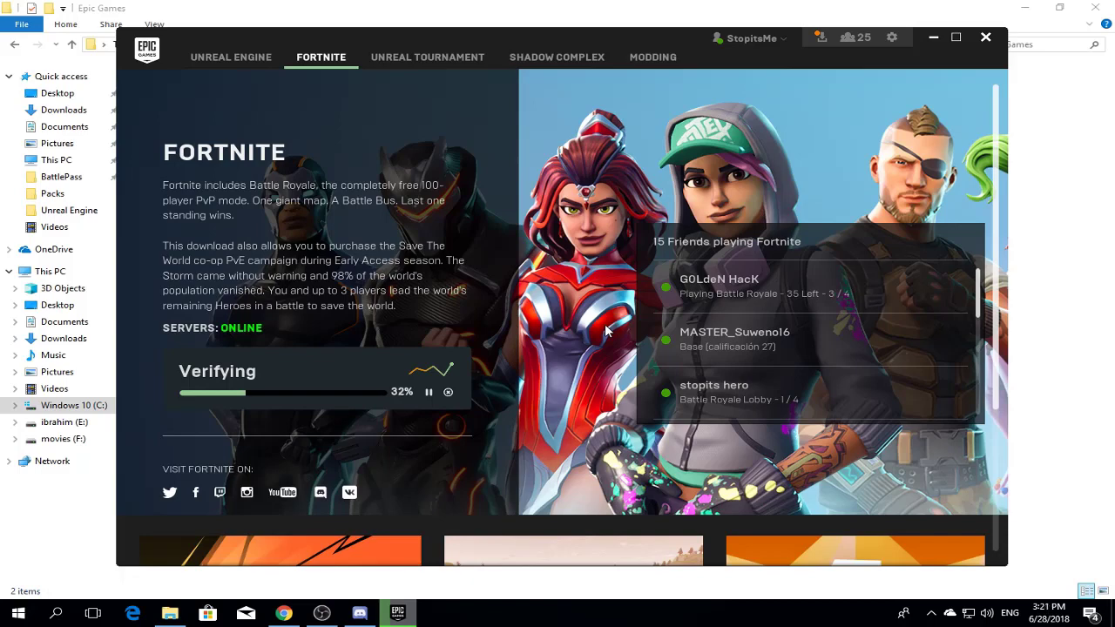
left_click(322, 613)
left_click(320, 614)
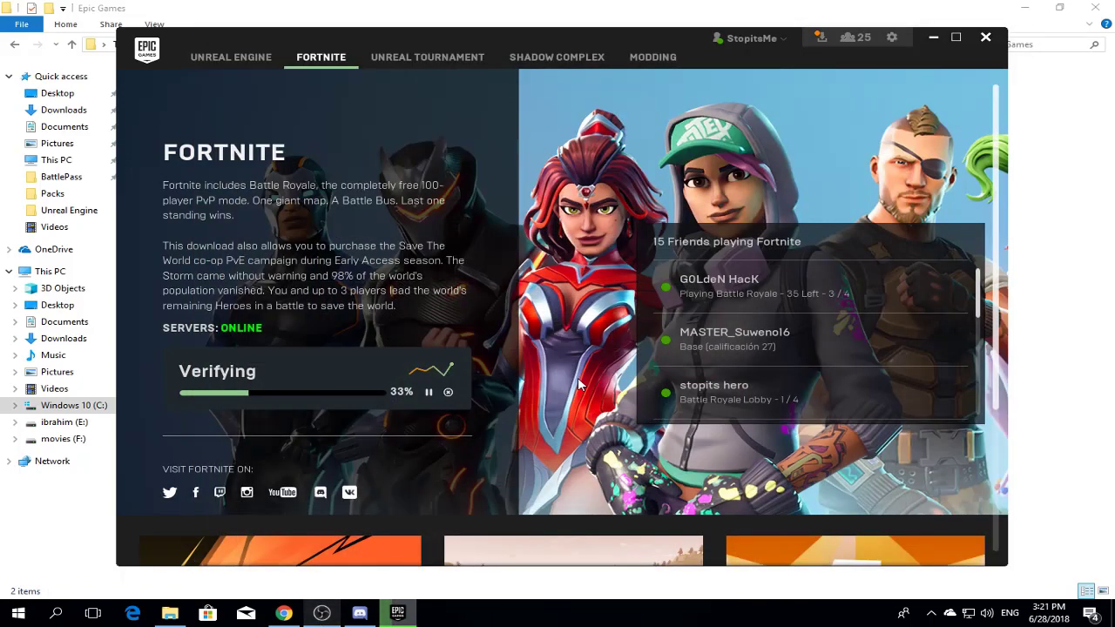